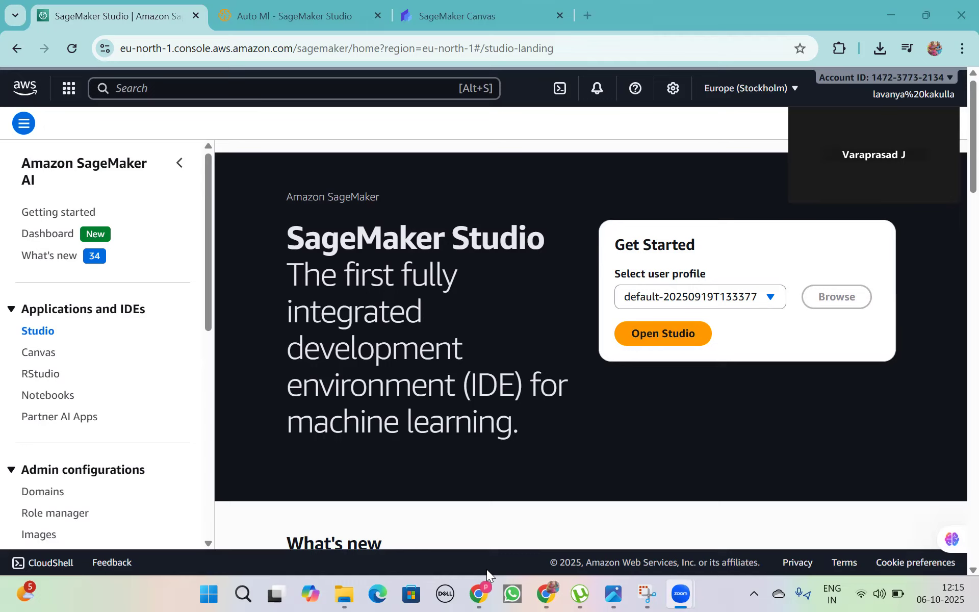
Switch to SageMaker Canvas and open its list of datasets.
left_click(297, 6)
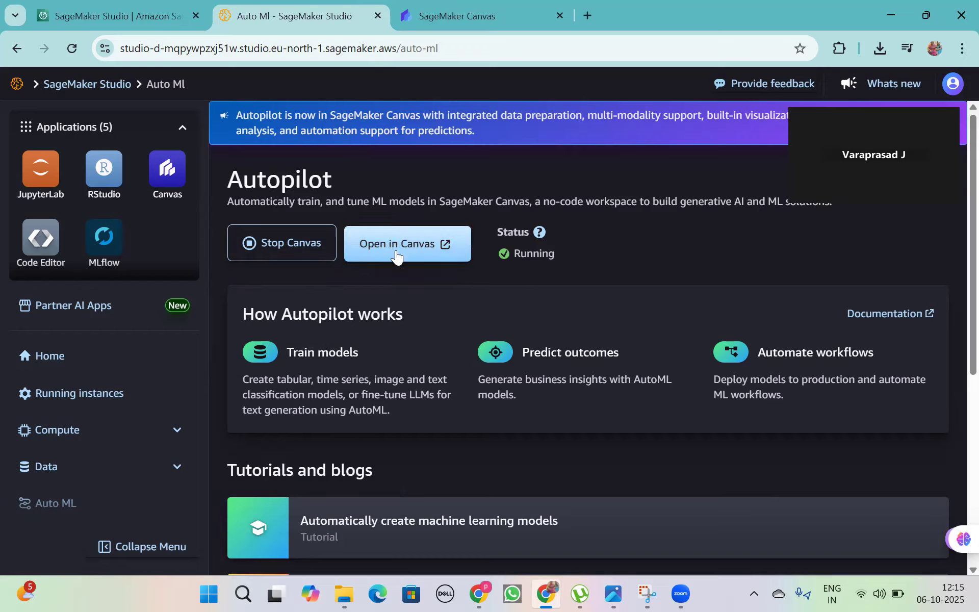
left_click(488, 6)
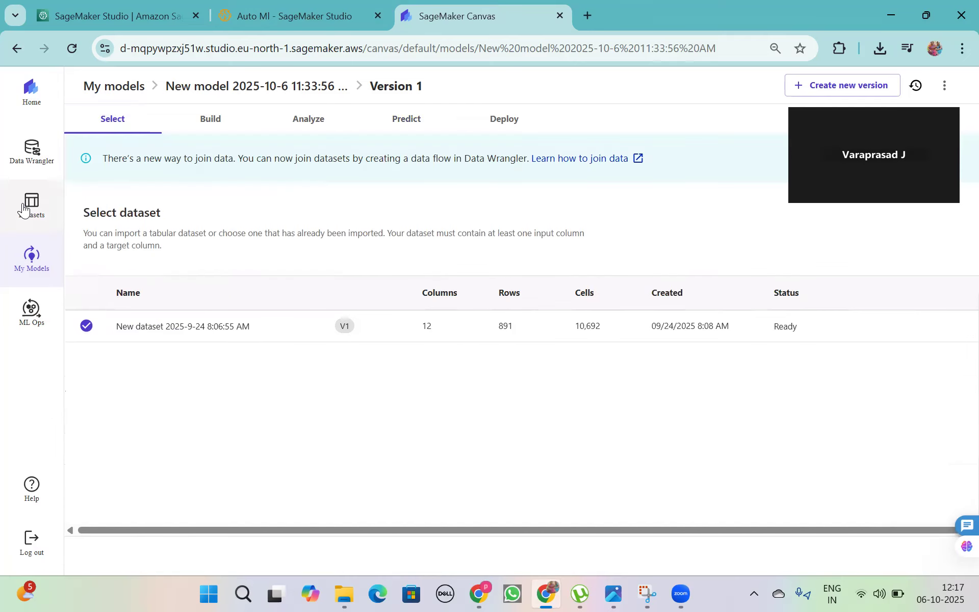
left_click(23, 209)
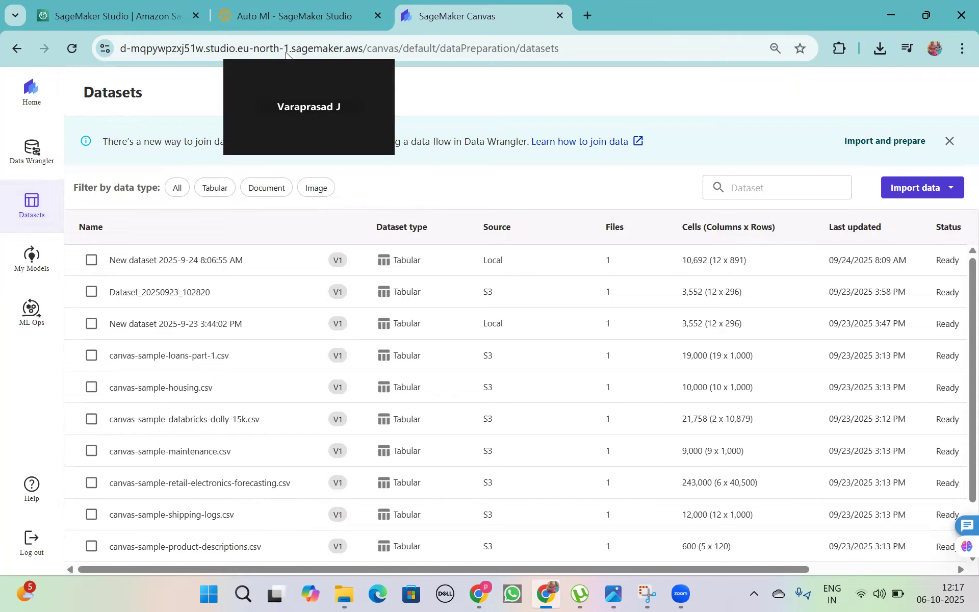
Start creating a tabular dataset with the suggested name and check the file selection for local uploads.
left_click(949, 189)
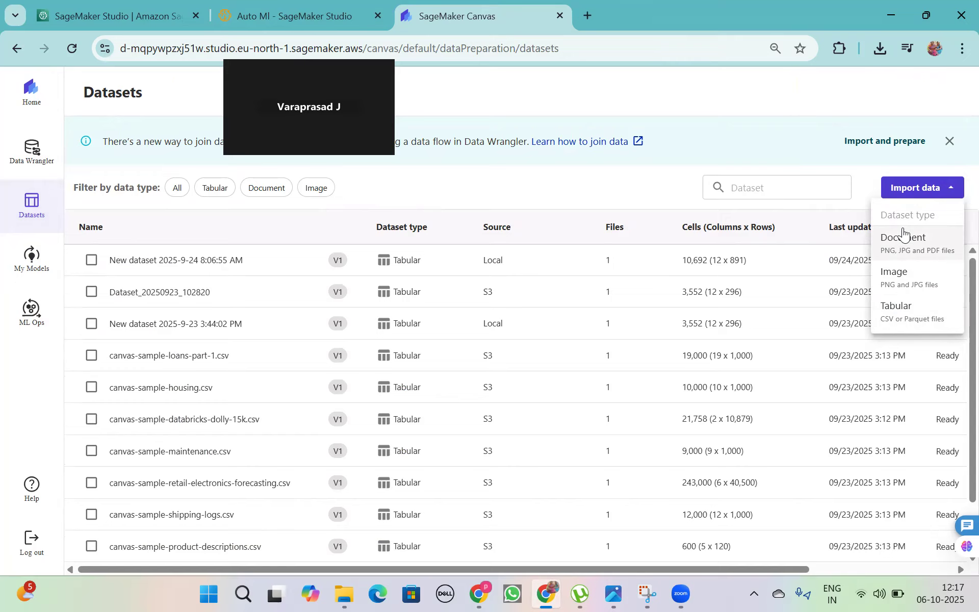
left_click(901, 307)
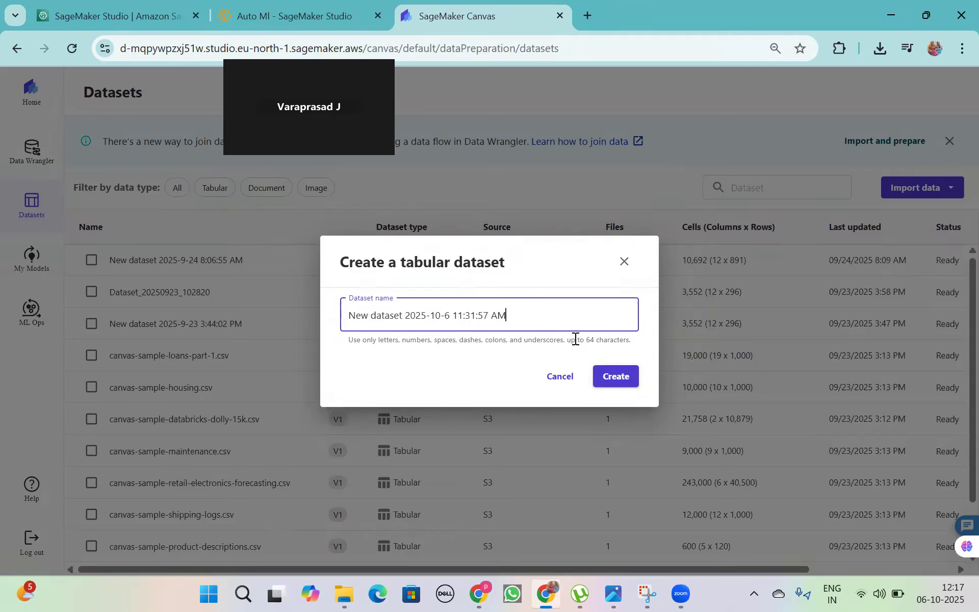
left_click(614, 376)
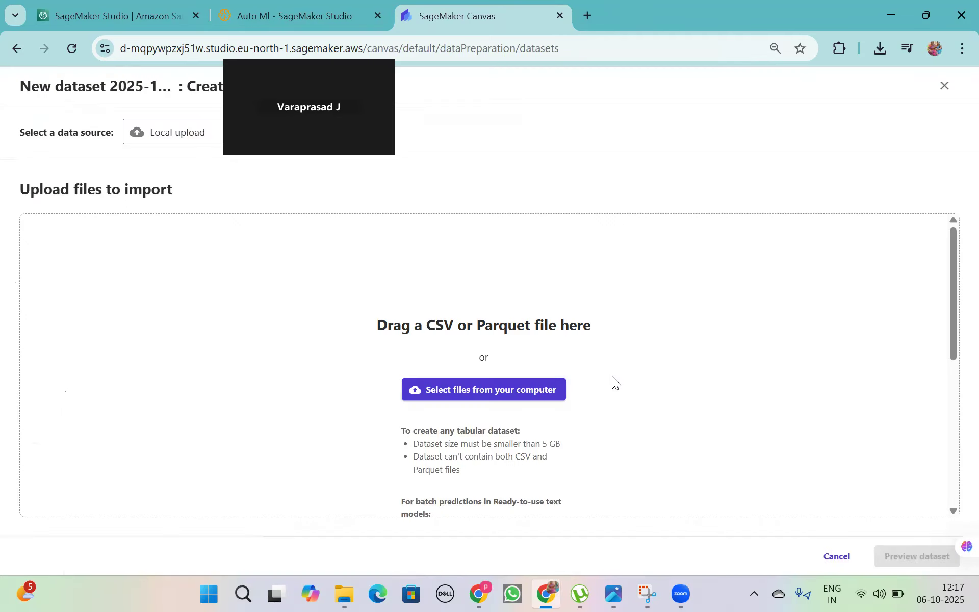
left_click(464, 391)
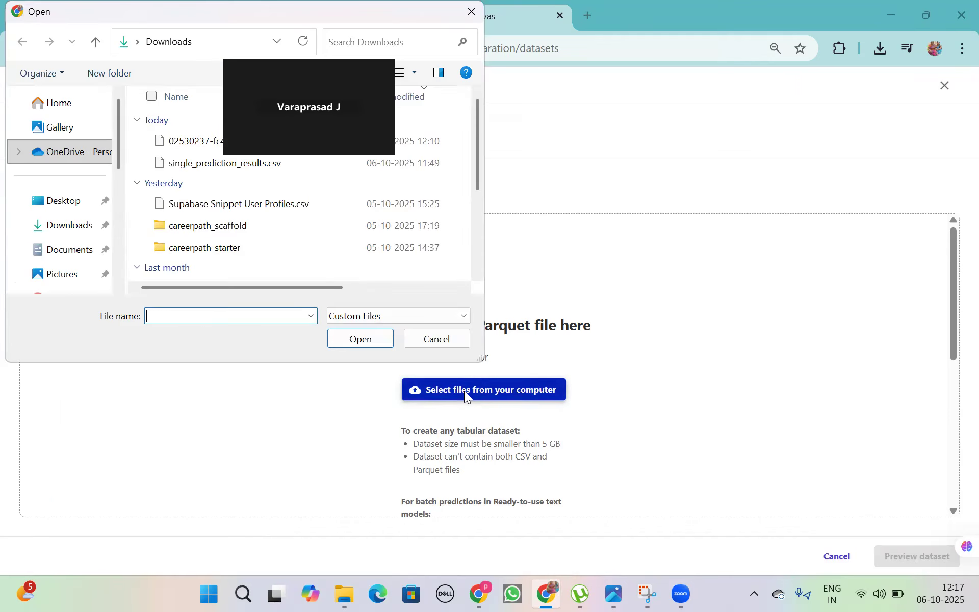
left_click(470, 12)
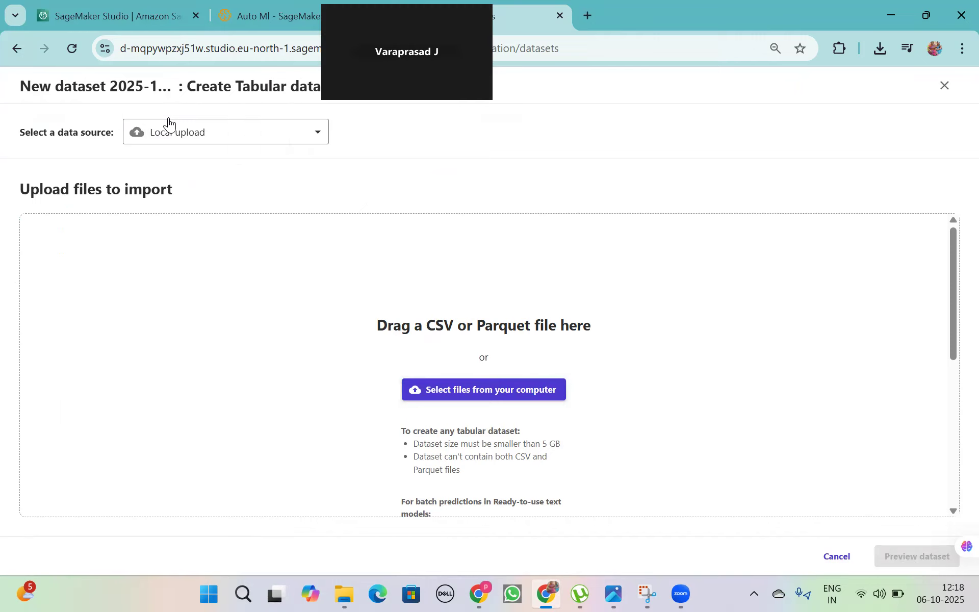
Switch the import's data source to Amazon S3 and back to Local upload, and leave the dataset import.
left_click(225, 132)
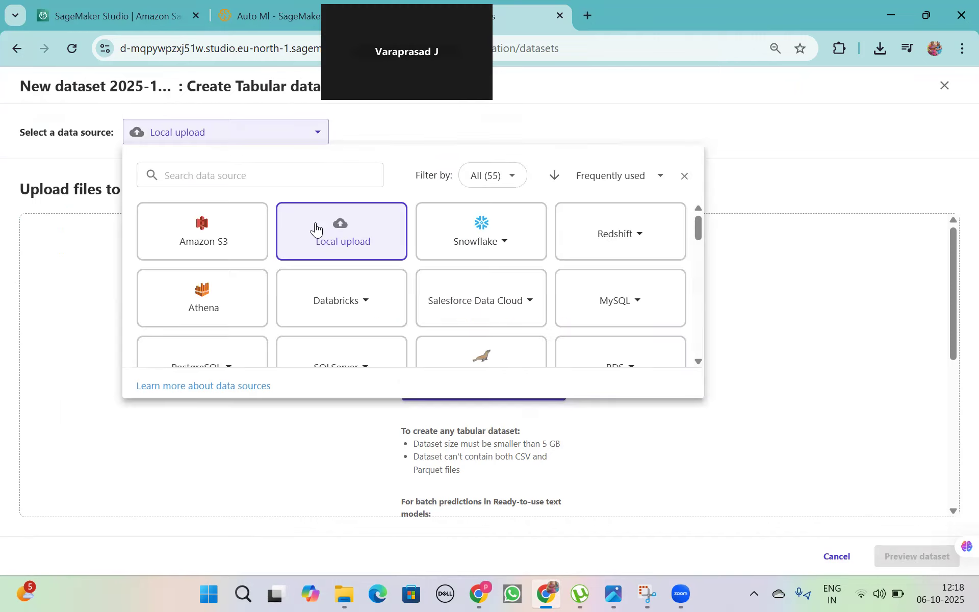
left_click(195, 243)
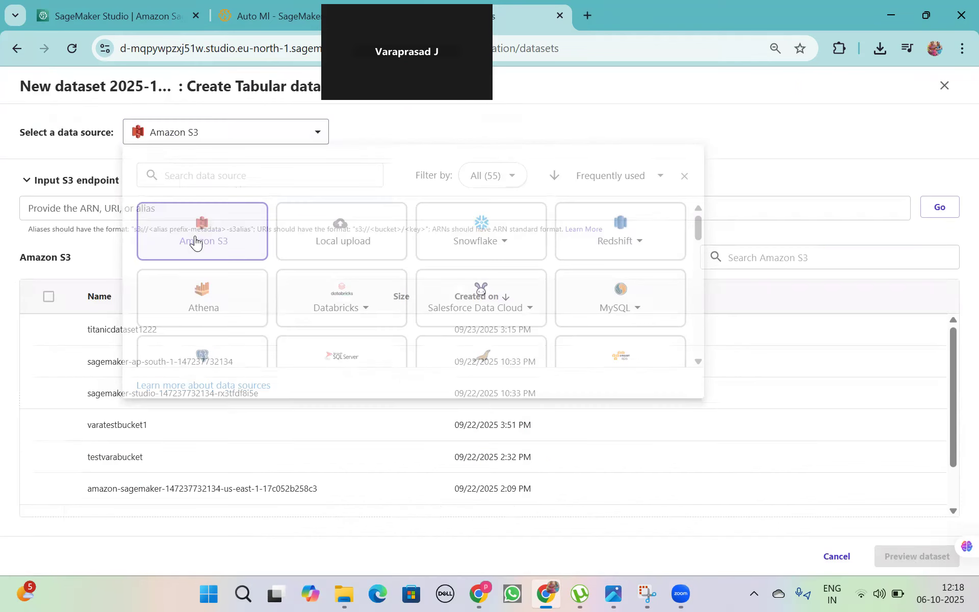
left_click(181, 134)
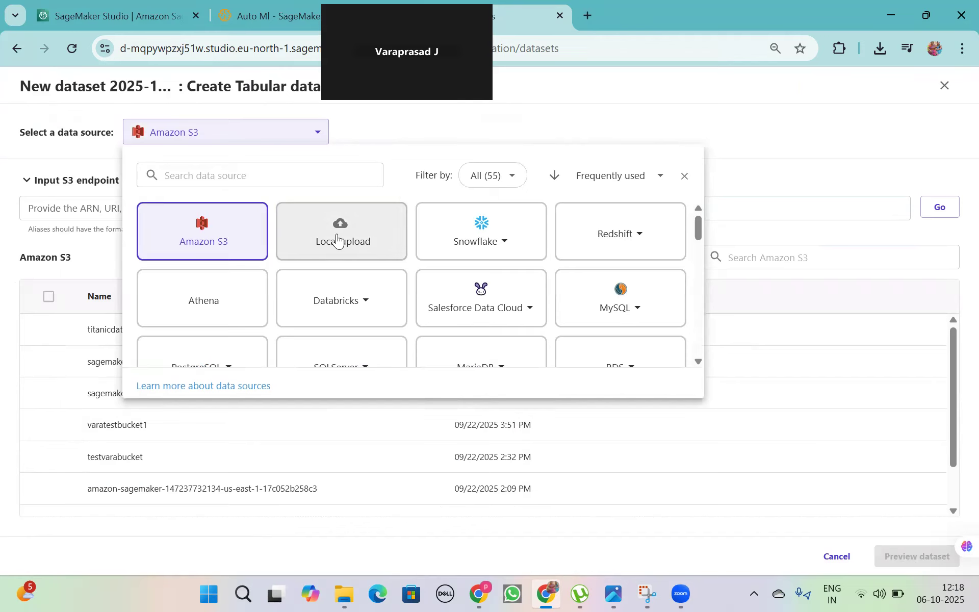
left_click(336, 236)
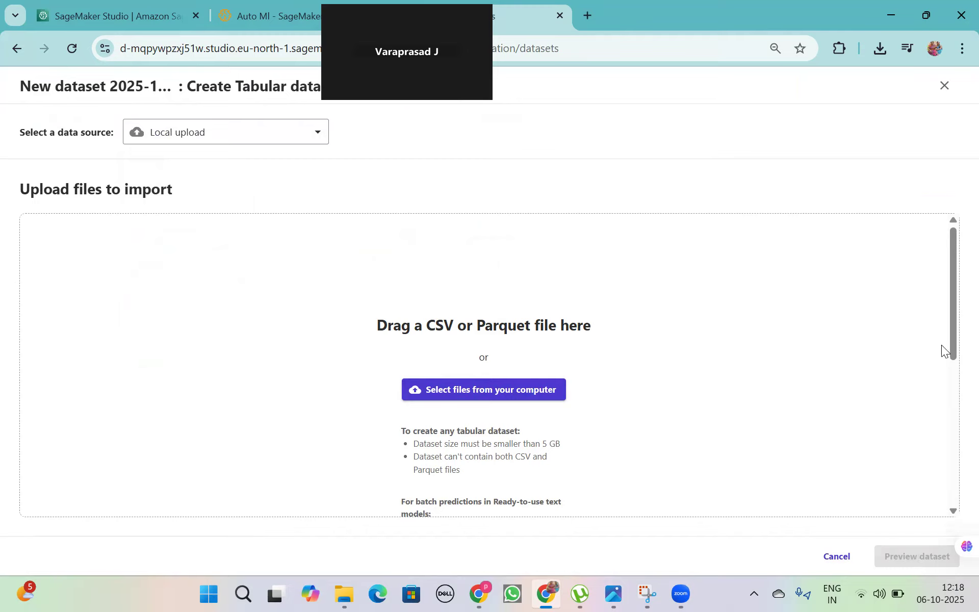
left_click(18, 49)
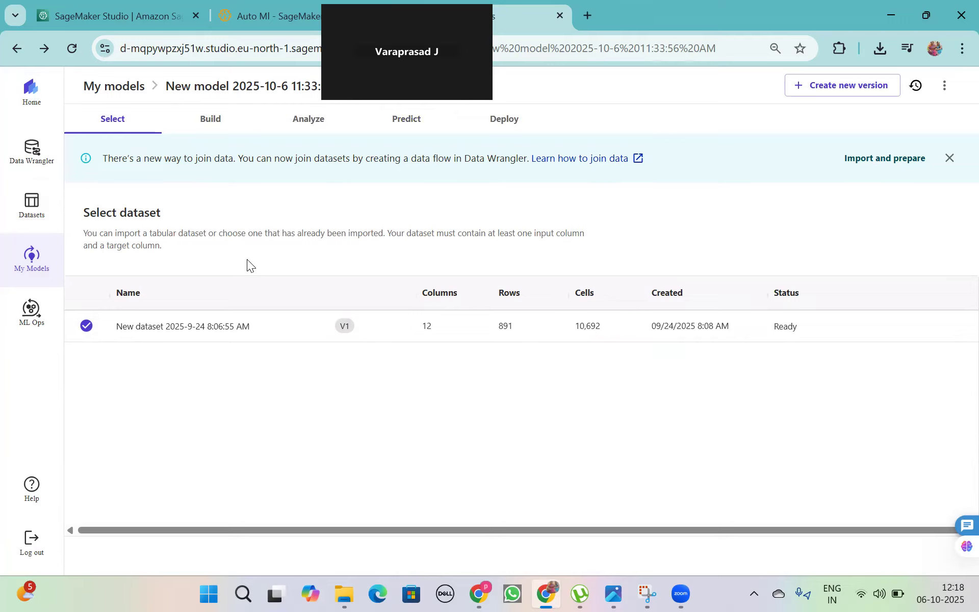
Create a new Predictive analysis model from the models overview, keeping the suggested name.
left_click(106, 88)
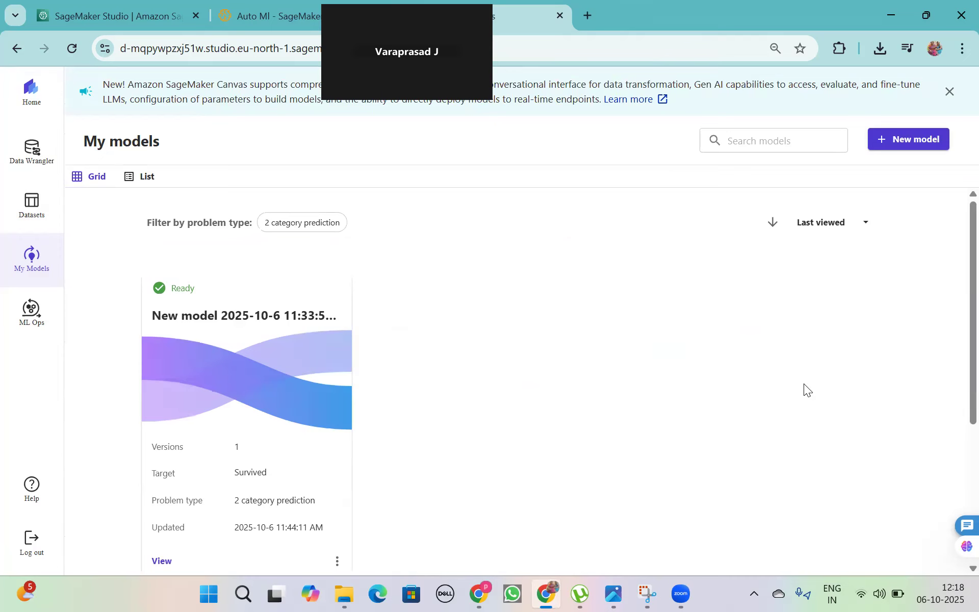
left_click(927, 140)
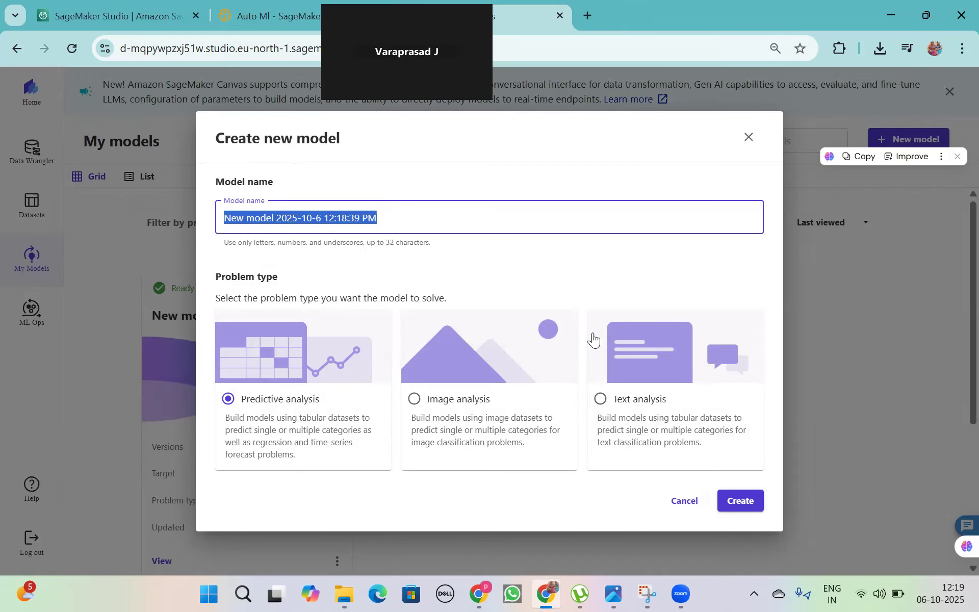
left_click(271, 430)
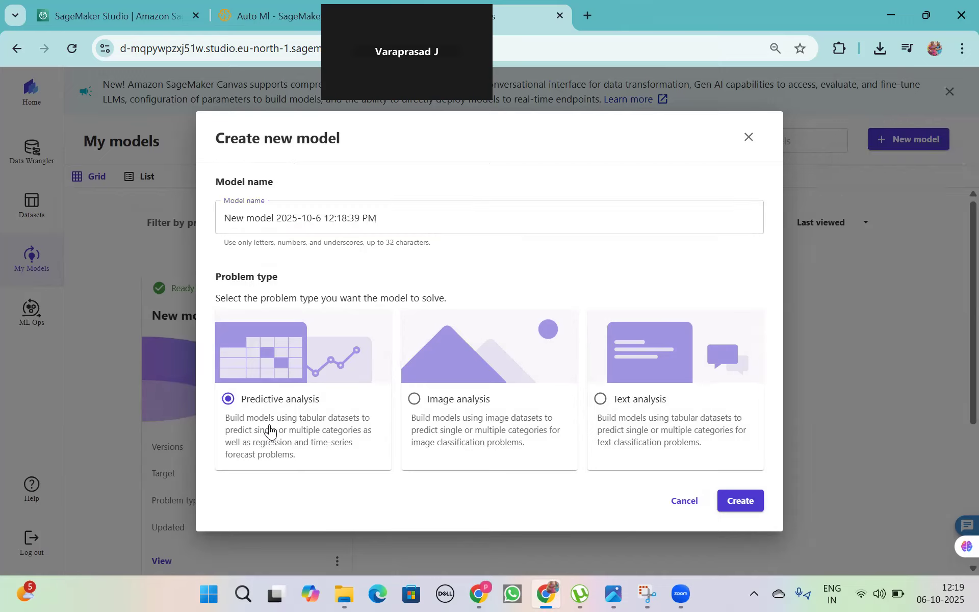
left_click(732, 502)
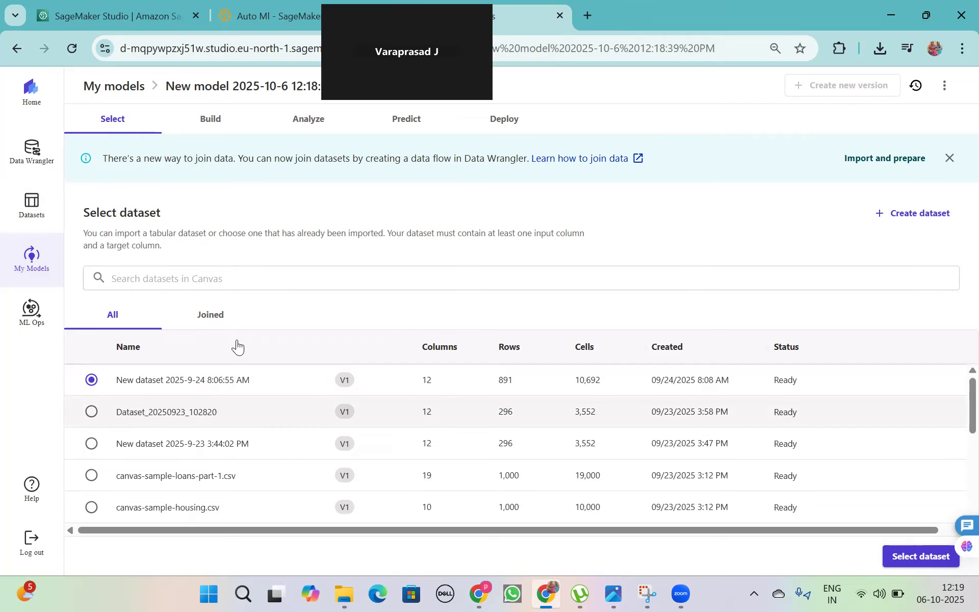
Use the dataset "New dataset 2025-9-24 8:06:55 AM" for the model and review its columns.
left_click(927, 556)
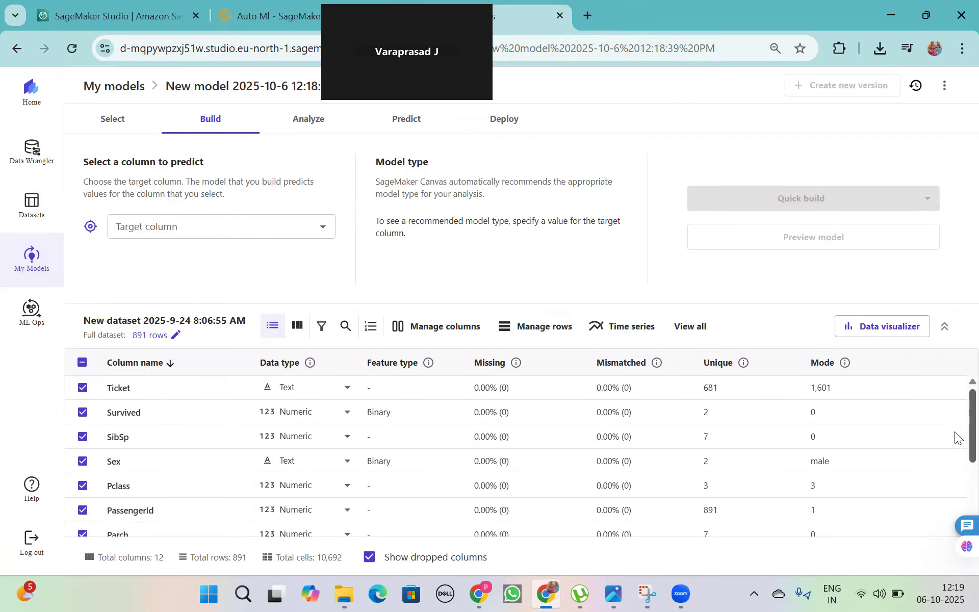
scroll(954, 435, "down", 1)
scroll(954, 434, "up", 1)
scroll(954, 433, "down", 3)
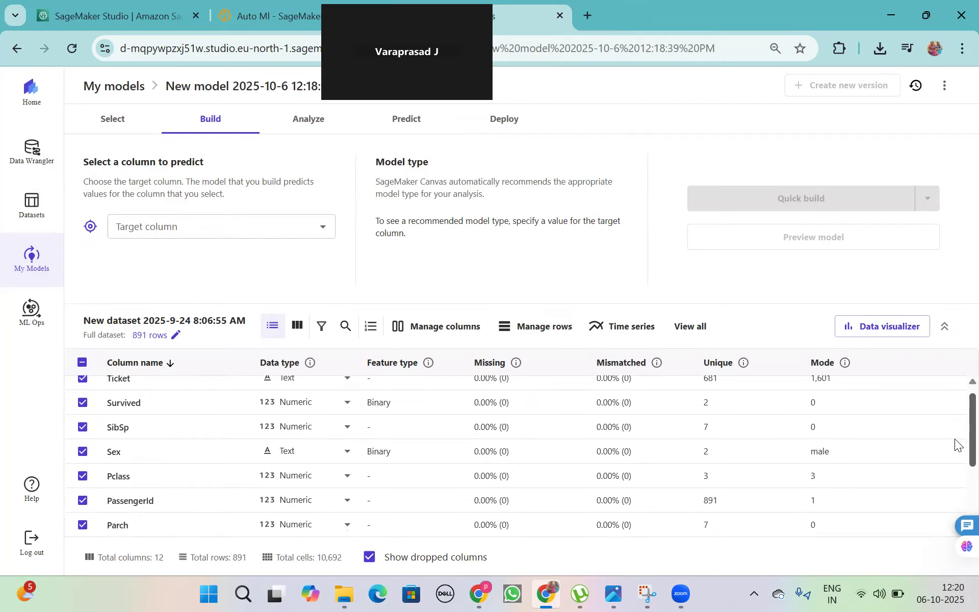
scroll(954, 446, "down", 3)
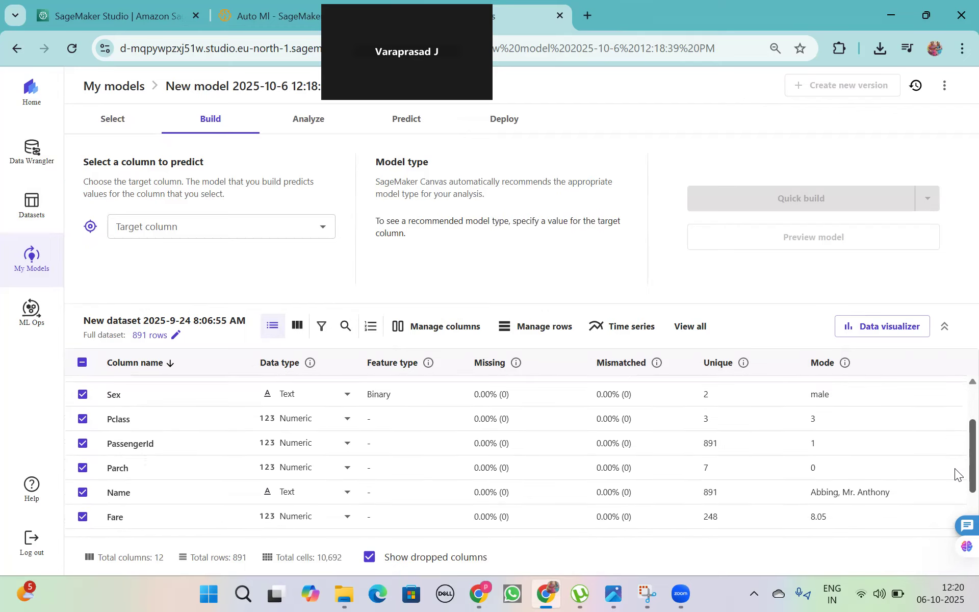
scroll(955, 475, "down", 2)
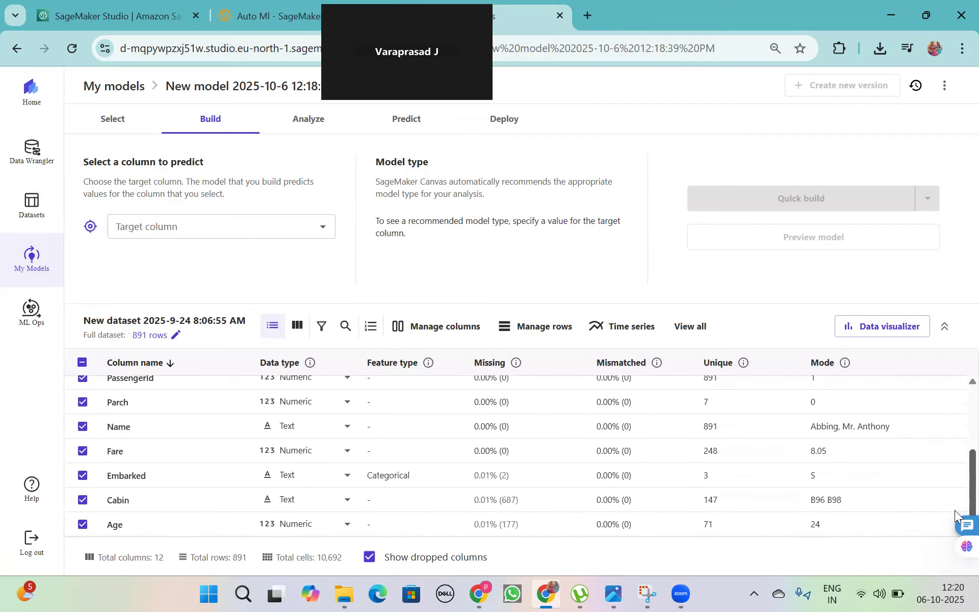
scroll(954, 515, "up", 6)
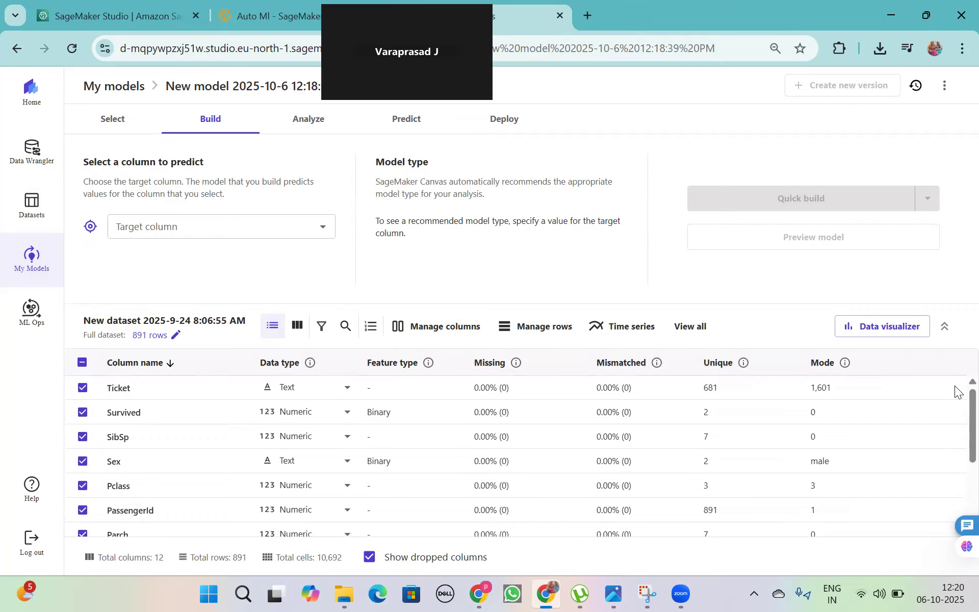
Set the target column to Sex and start a Quick build of the model.
left_click(252, 234)
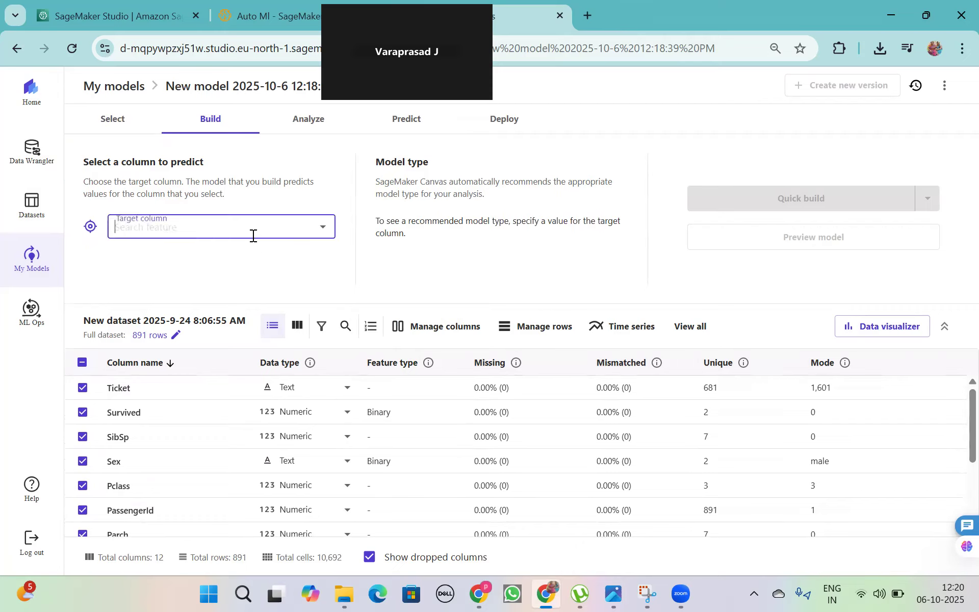
left_click(323, 232)
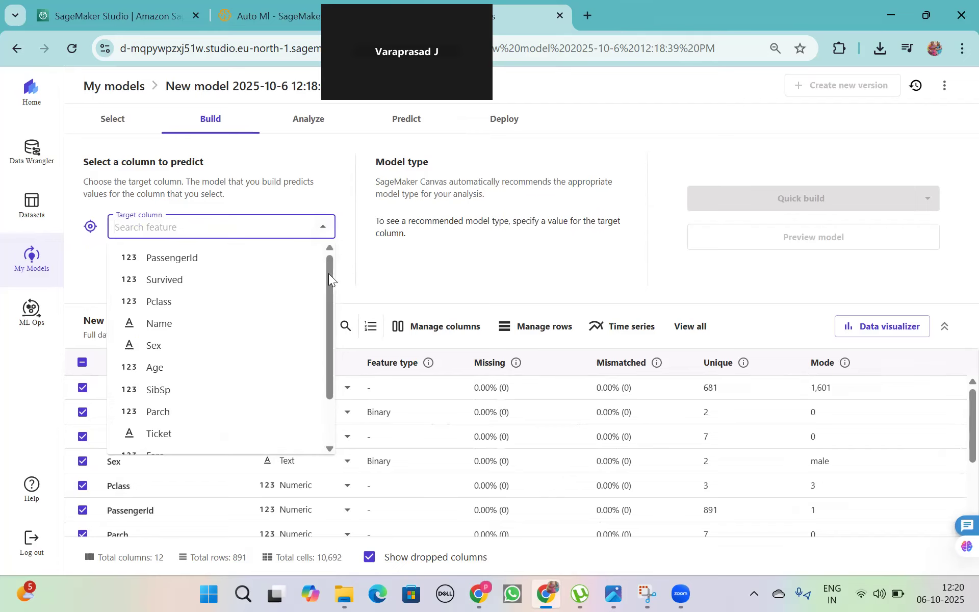
left_click_drag(330, 280, 319, 351)
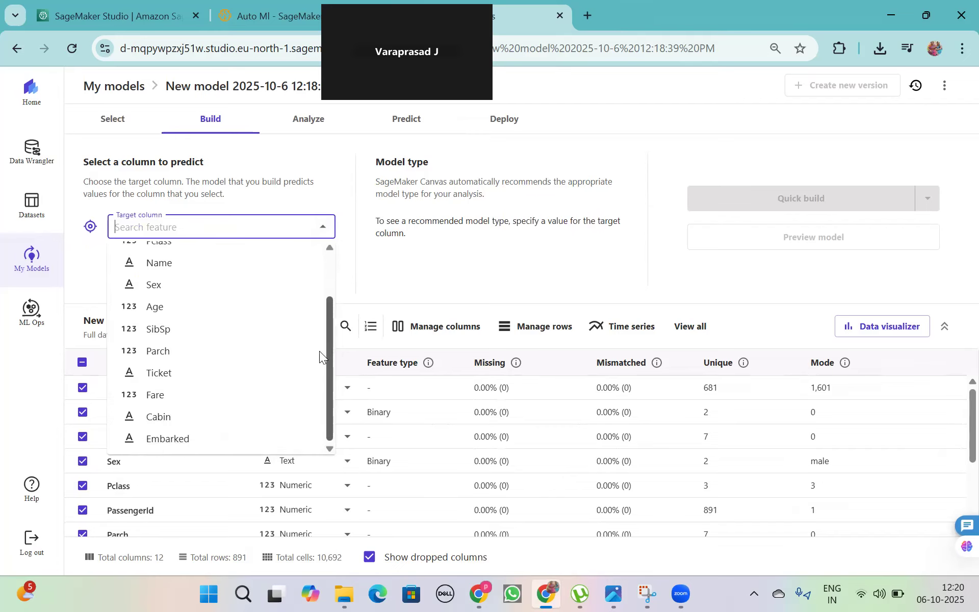
left_click(160, 287)
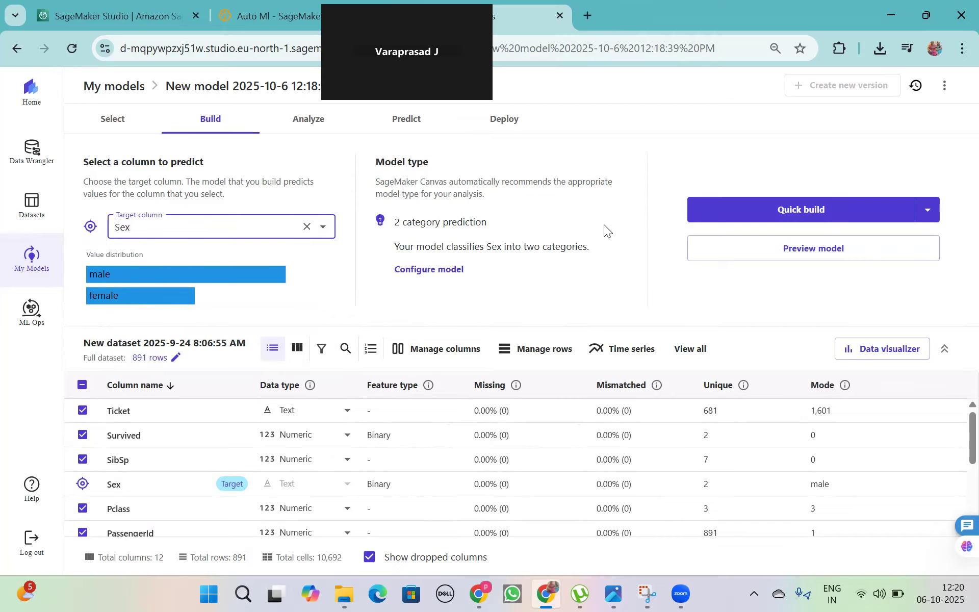
left_click(720, 211)
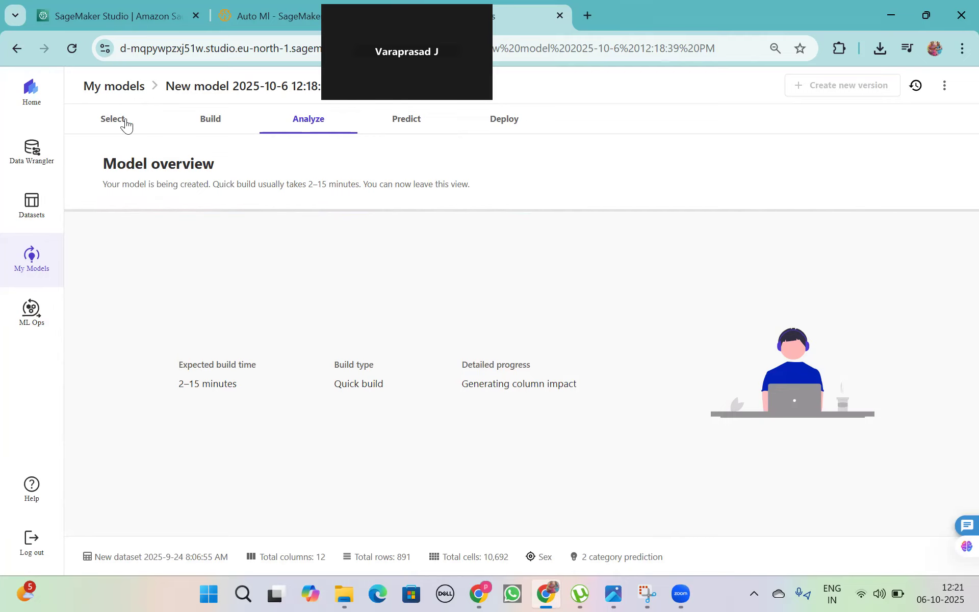
Return to the models overview and open the versions of the existing model that predicts Survived.
left_click(105, 87)
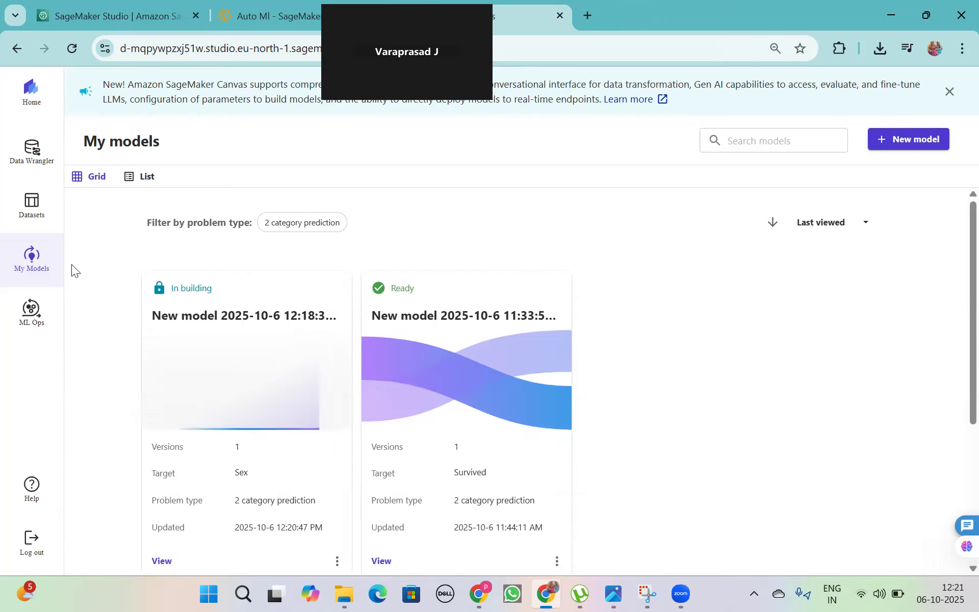
scroll(956, 270, "down", 1)
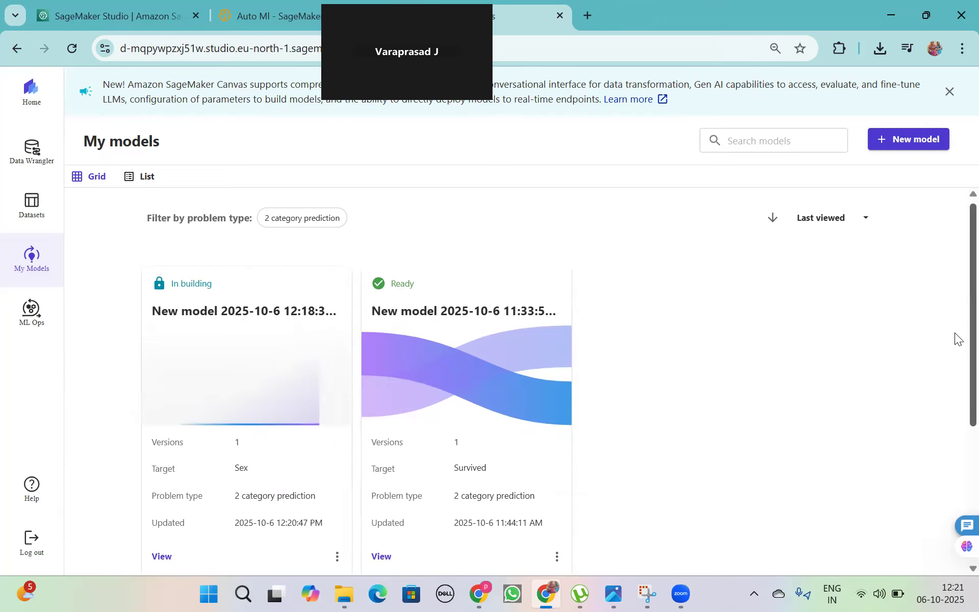
scroll(956, 337, "down", 3)
scroll(955, 331, "up", 1)
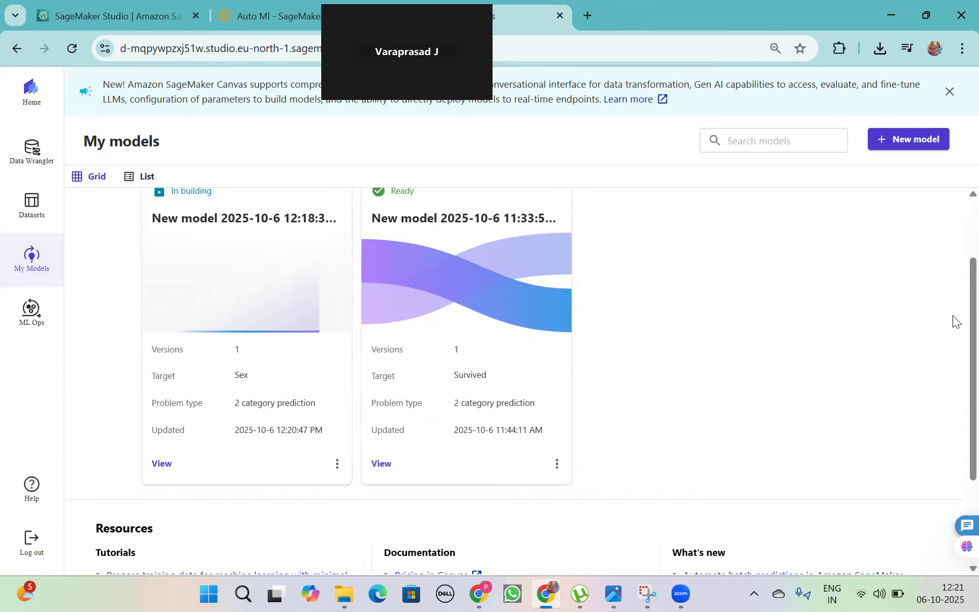
left_click(456, 314)
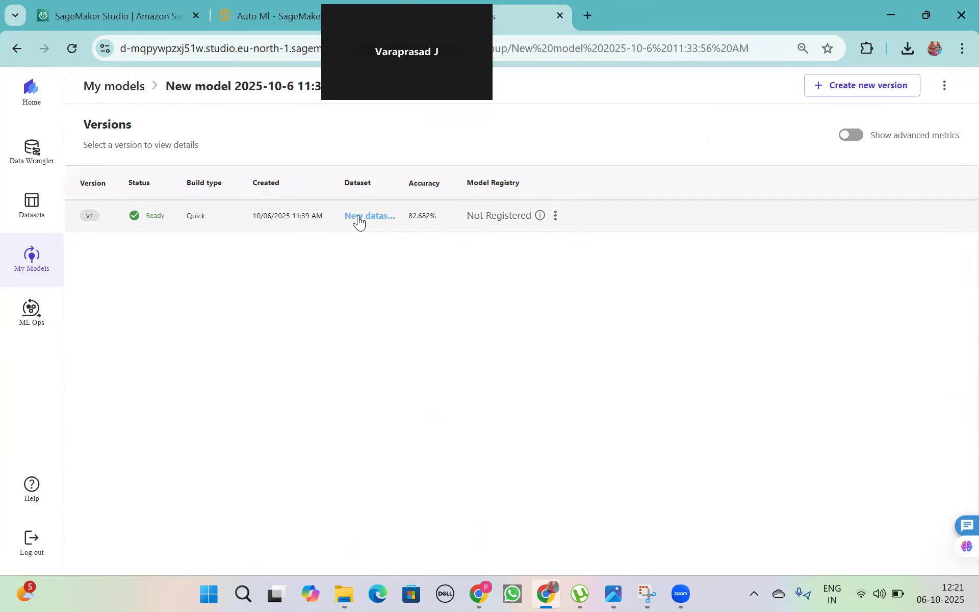
Examine the dataset preview and the available actions for version V1 of the Survived model.
left_click(359, 219)
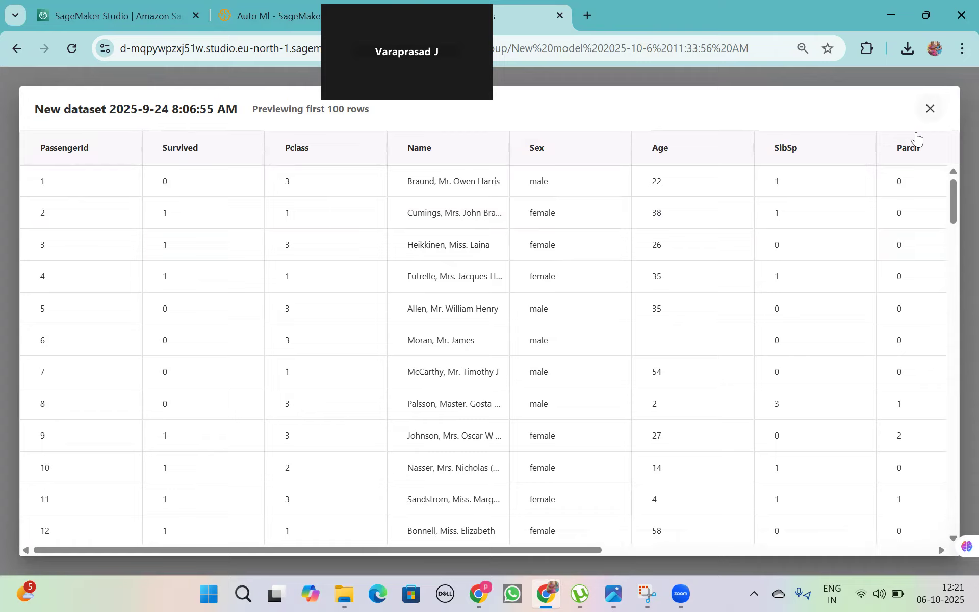
left_click(930, 108)
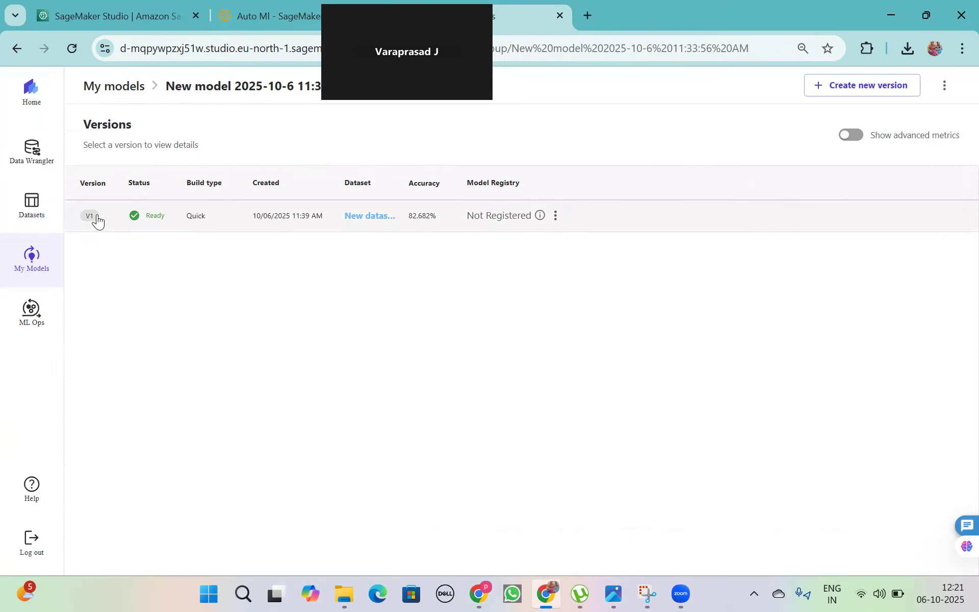
left_click(557, 216)
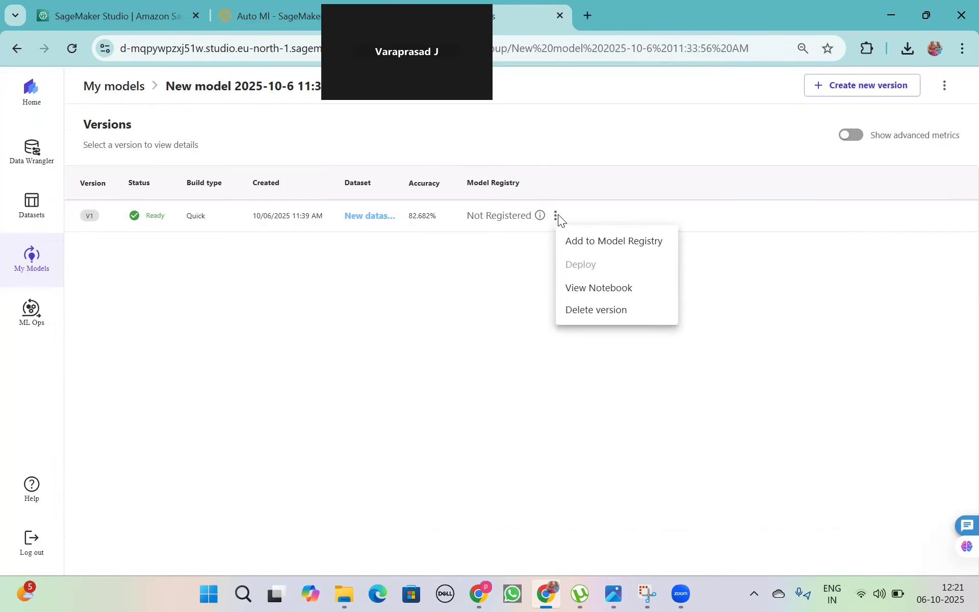
left_click(393, 216)
left_click(381, 215)
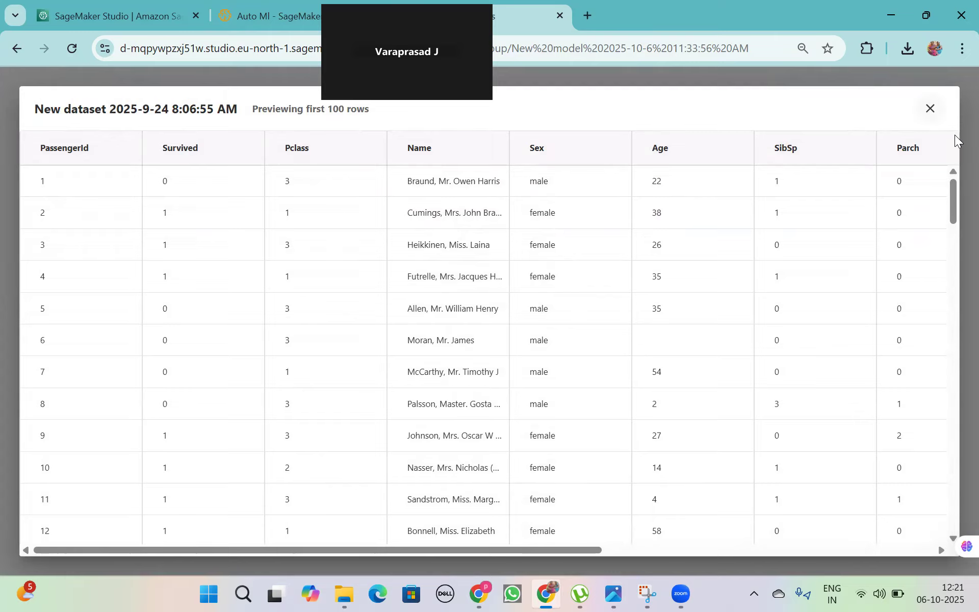
Open version V1 of the Survived model and check its build settings, returning to the analysis results.
left_click(931, 108)
left_click(146, 212)
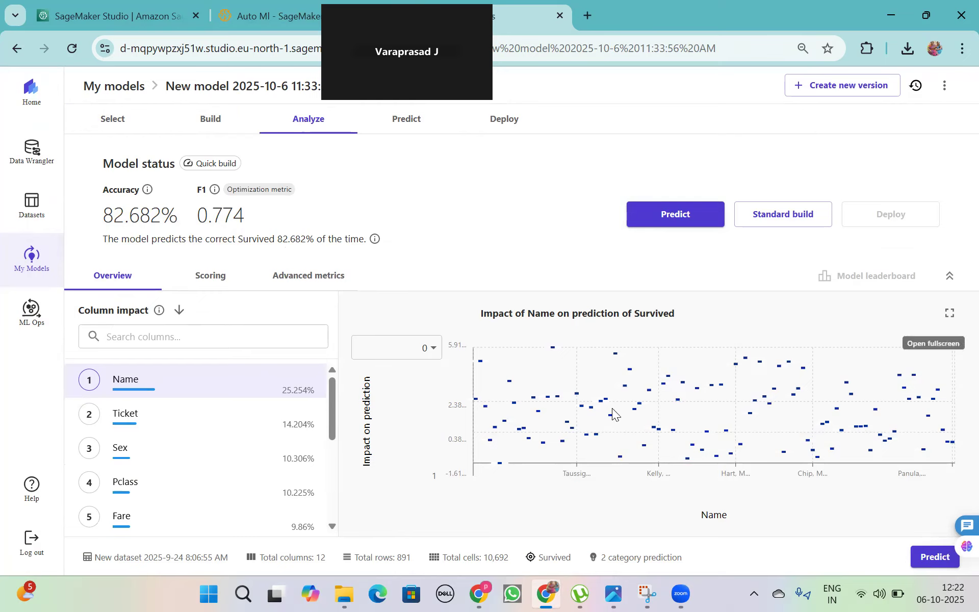
mouse_move(611, 414)
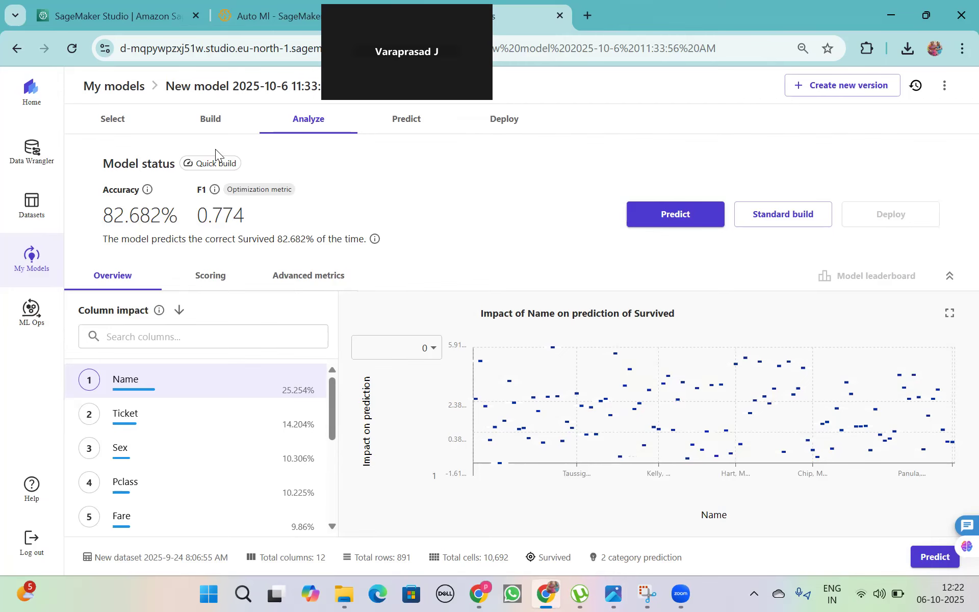
left_click(209, 122)
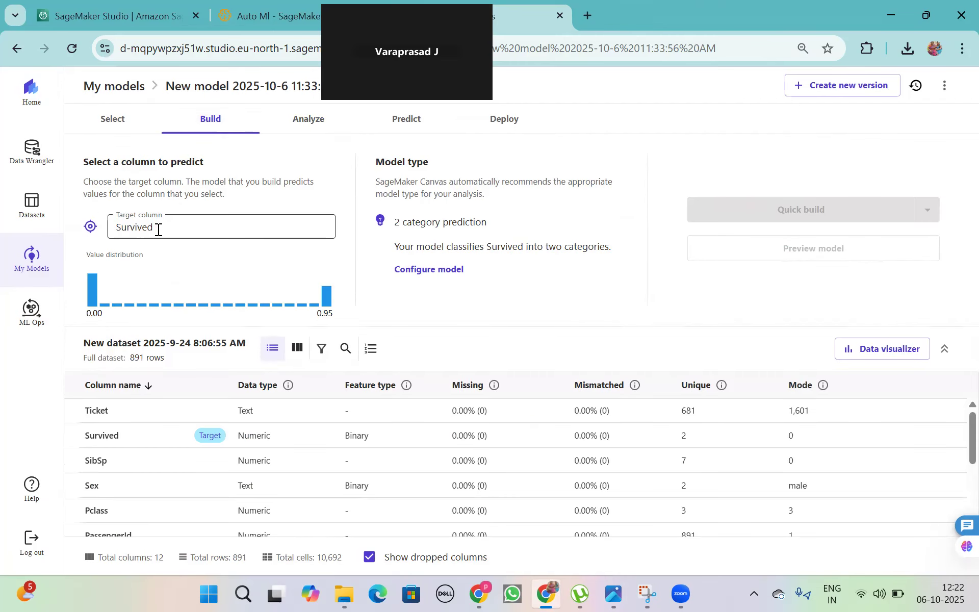
left_click(277, 135)
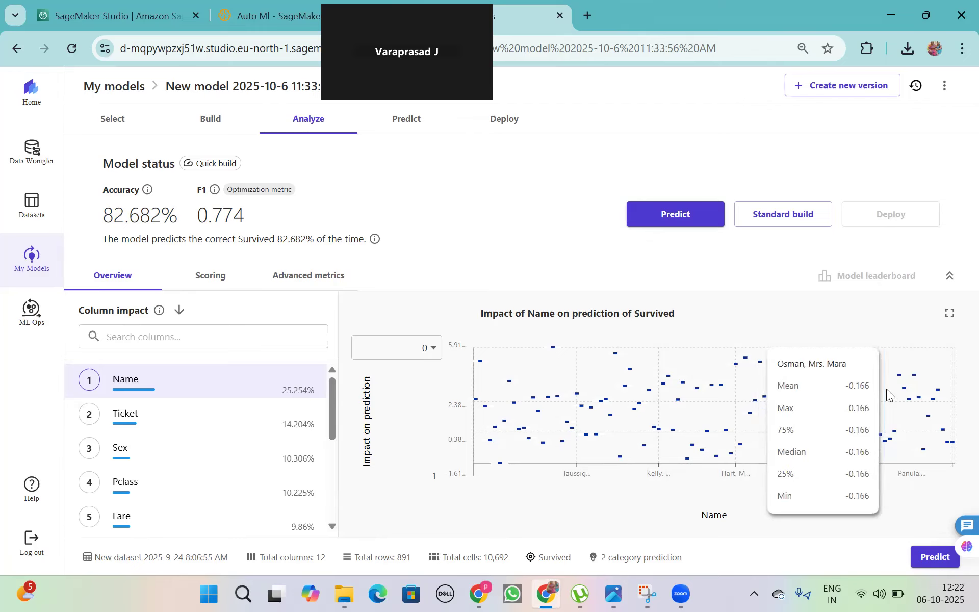
Examine the impact charts of the Name, Ticket, Sex, Pclass and Fare columns on the prediction of Survived.
left_click(150, 400)
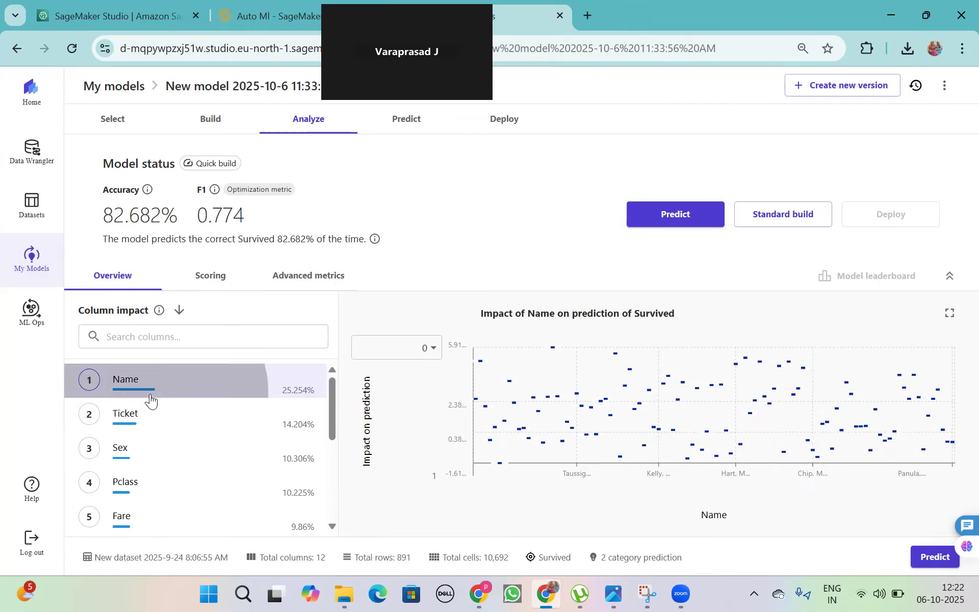
left_click(132, 426)
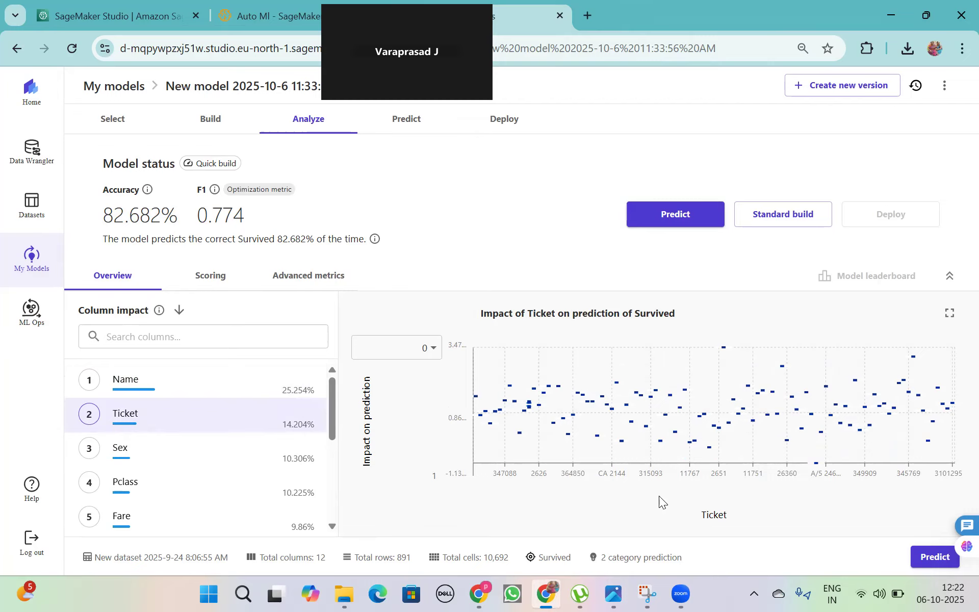
left_click(174, 459)
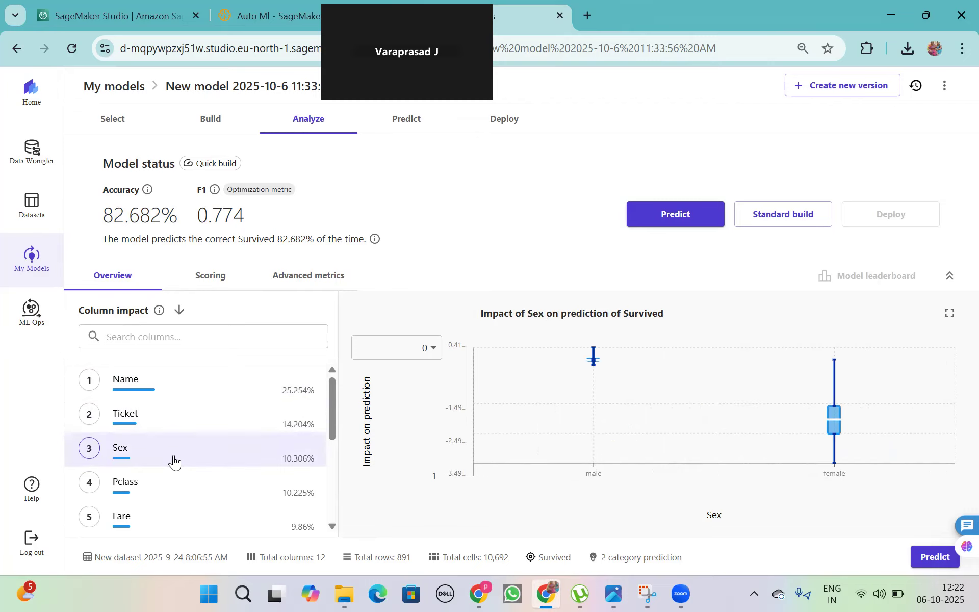
left_click(145, 488)
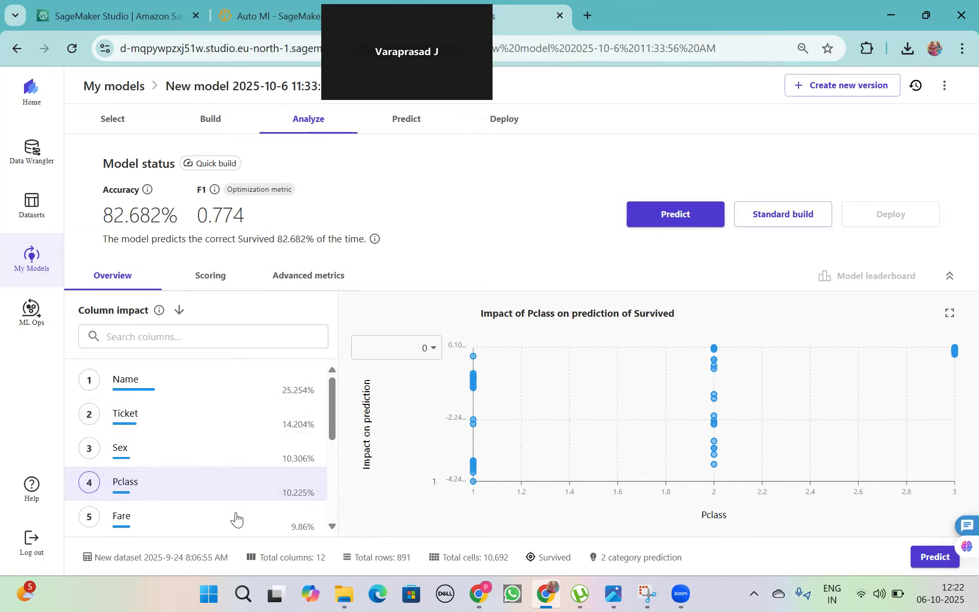
left_click(195, 531)
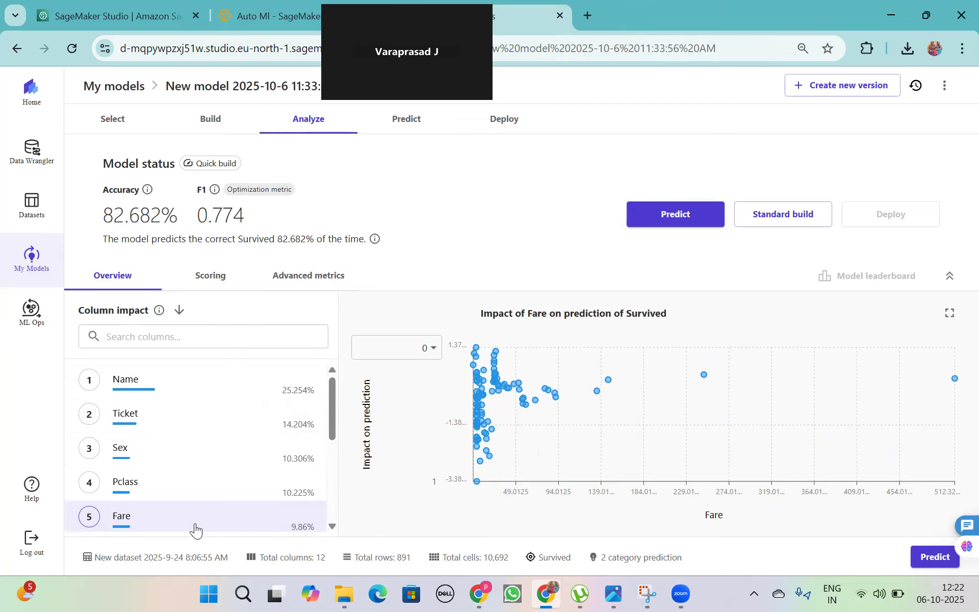
mouse_move(484, 376)
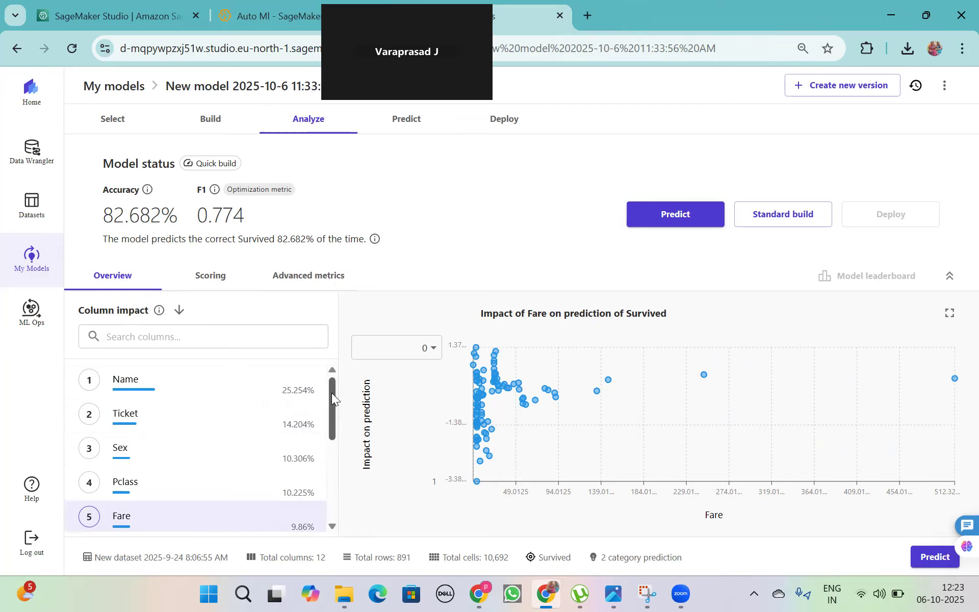
Examine how PassengerId, Age, Embarked and Cabin affect the Survived prediction and look over the remaining columns.
scroll(333, 399, "down", 3)
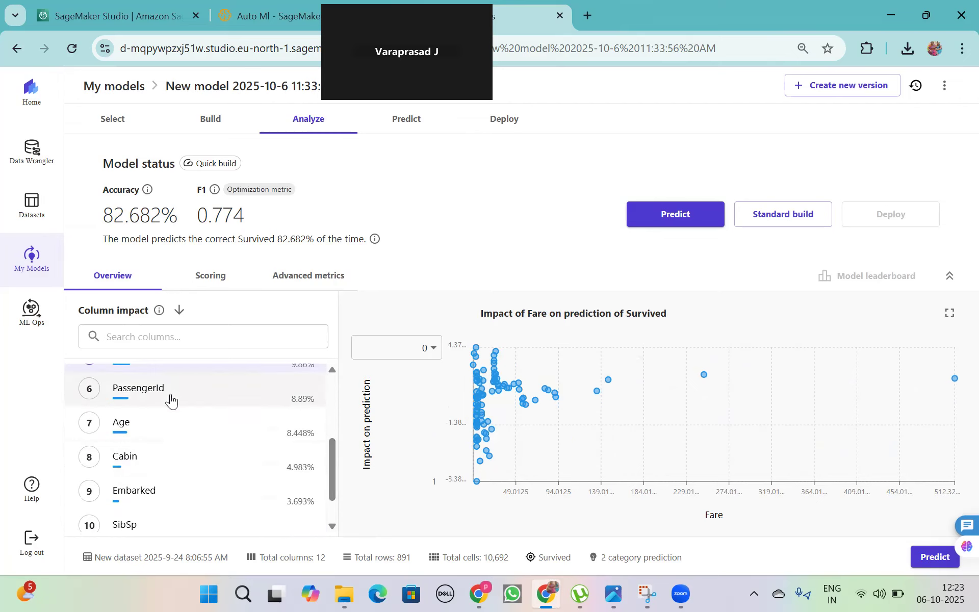
left_click(171, 401)
left_click(135, 426)
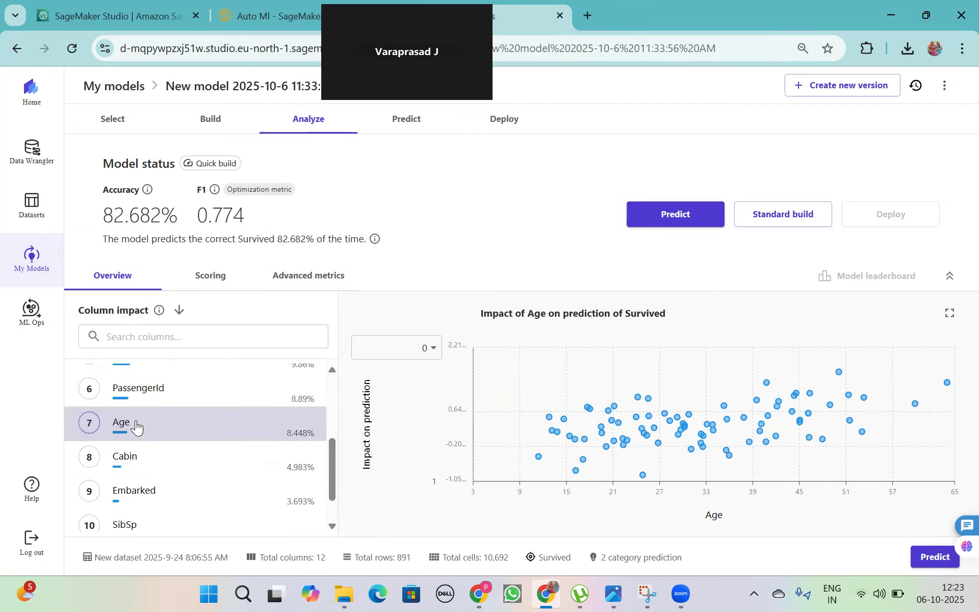
left_click(132, 504)
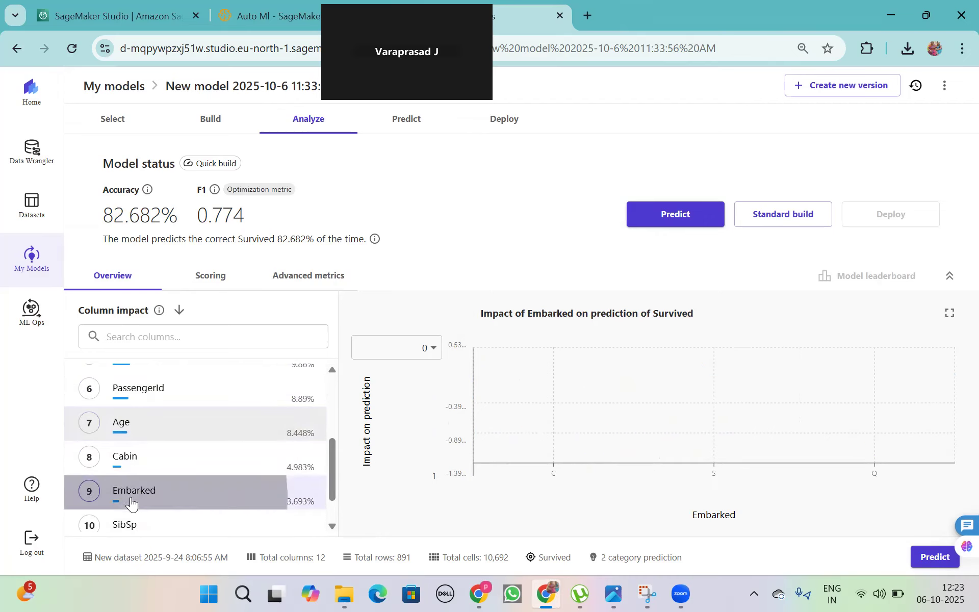
left_click(170, 466)
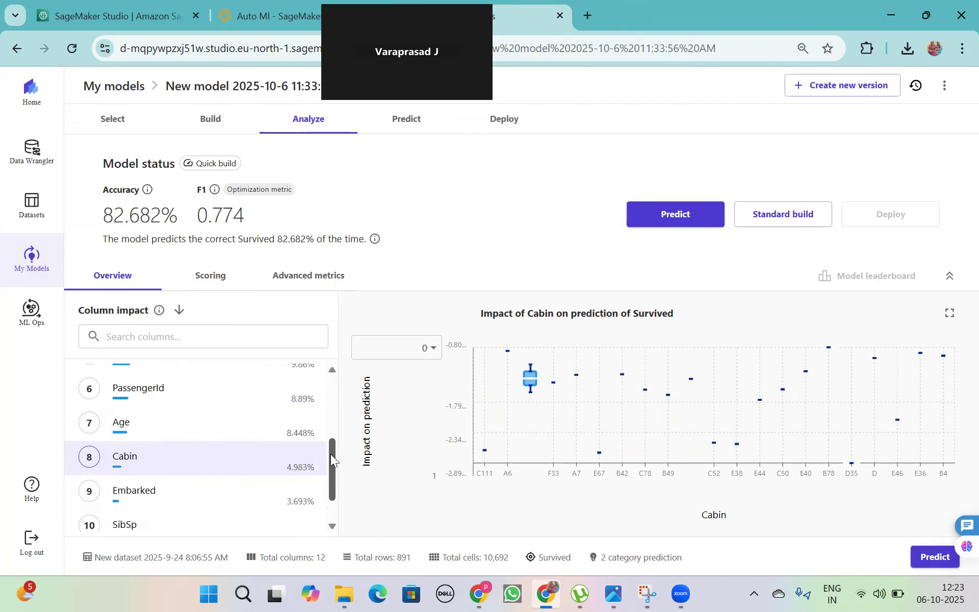
scroll(306, 519, "down", 1)
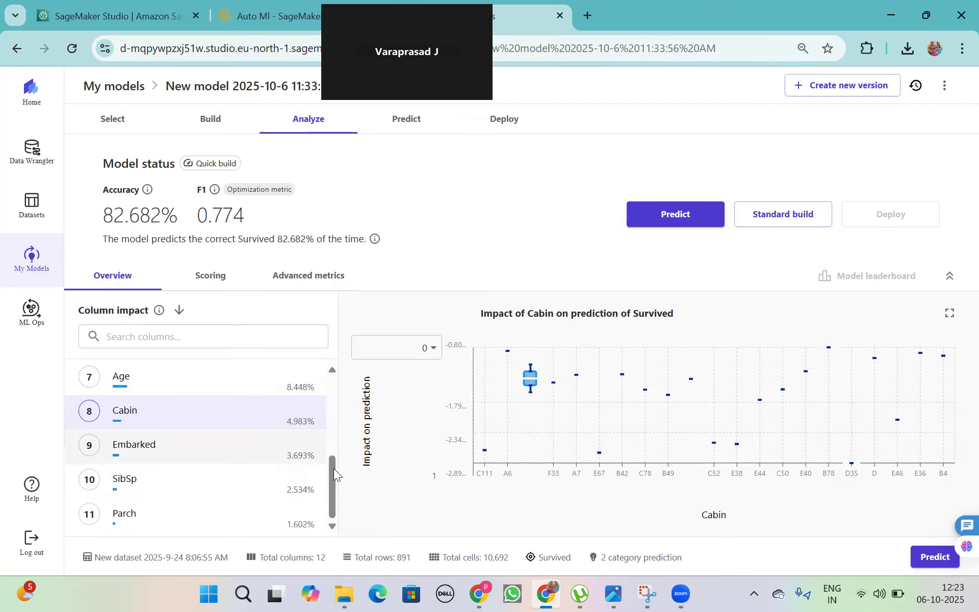
left_click_drag(335, 478, 334, 405)
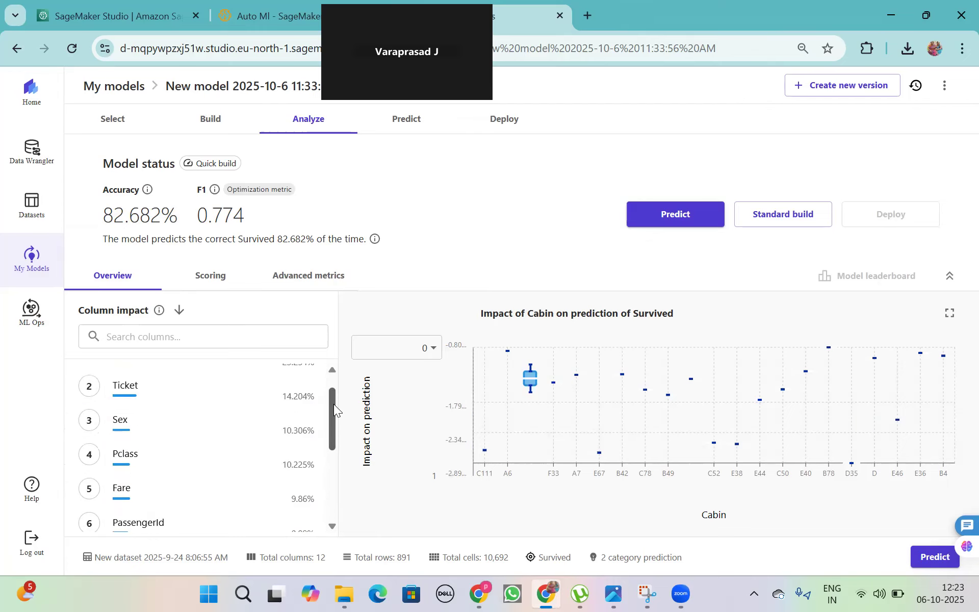
Inspect the impact statistics for male and female in the Sex column's chart.
left_click(122, 428)
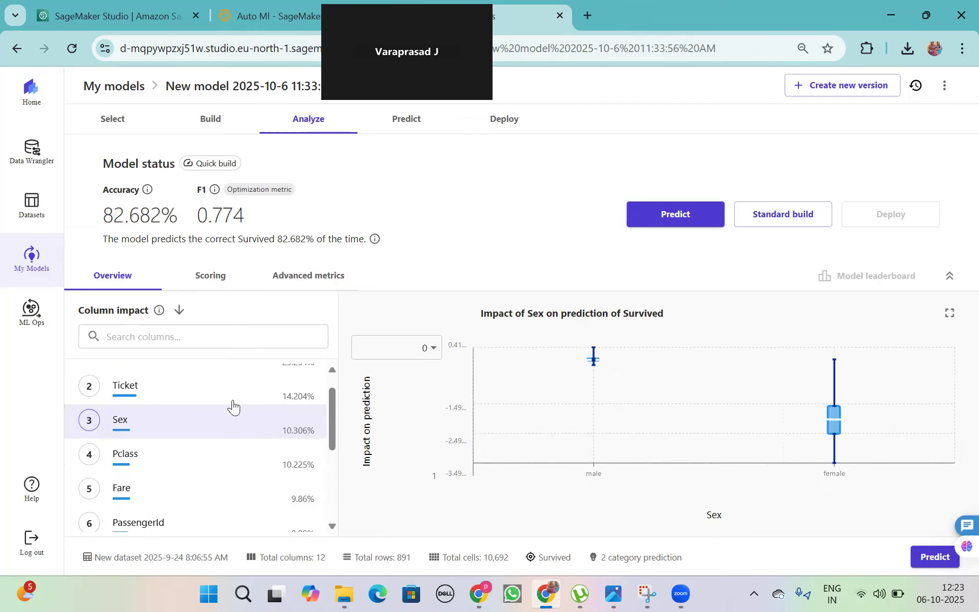
mouse_move(591, 360)
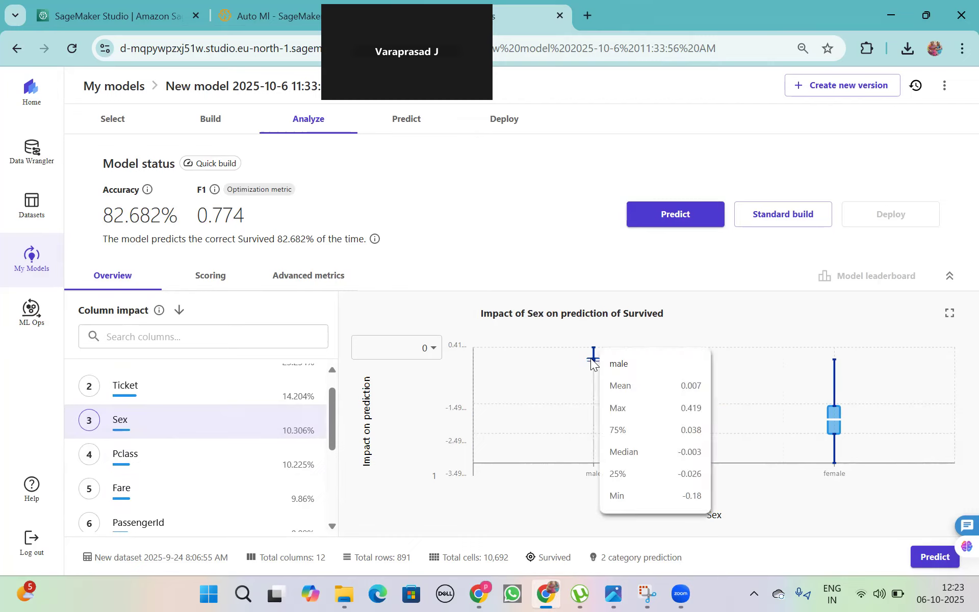
mouse_move(831, 427)
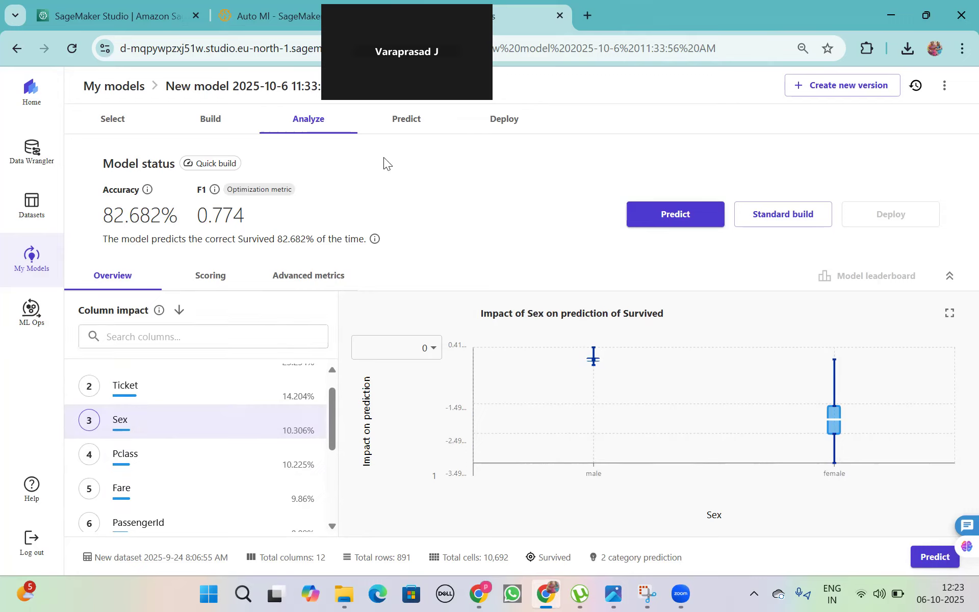
View the job details of the model's existing manual batch prediction and return to the predictions list.
left_click(408, 120)
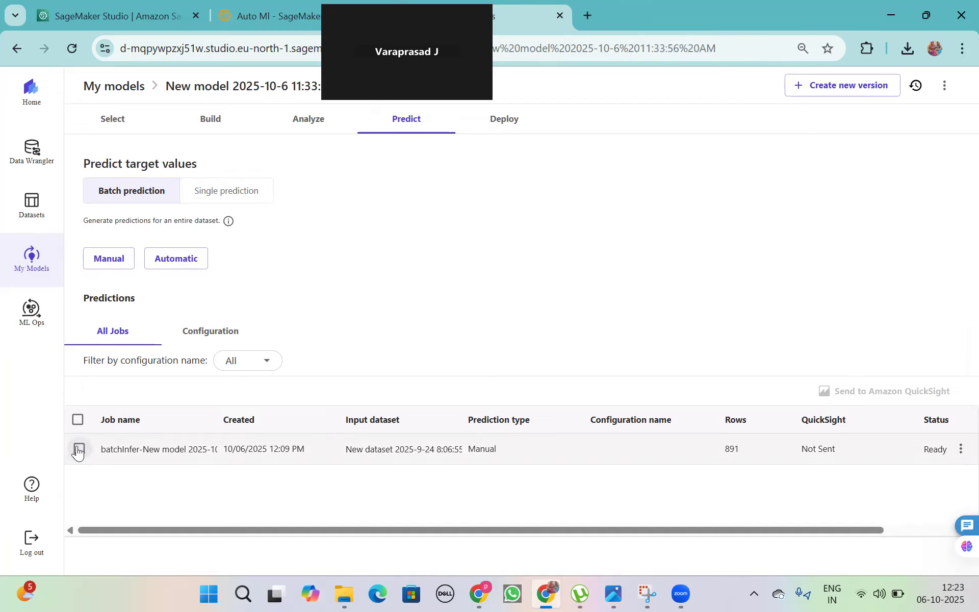
left_click(139, 457)
left_click(960, 450)
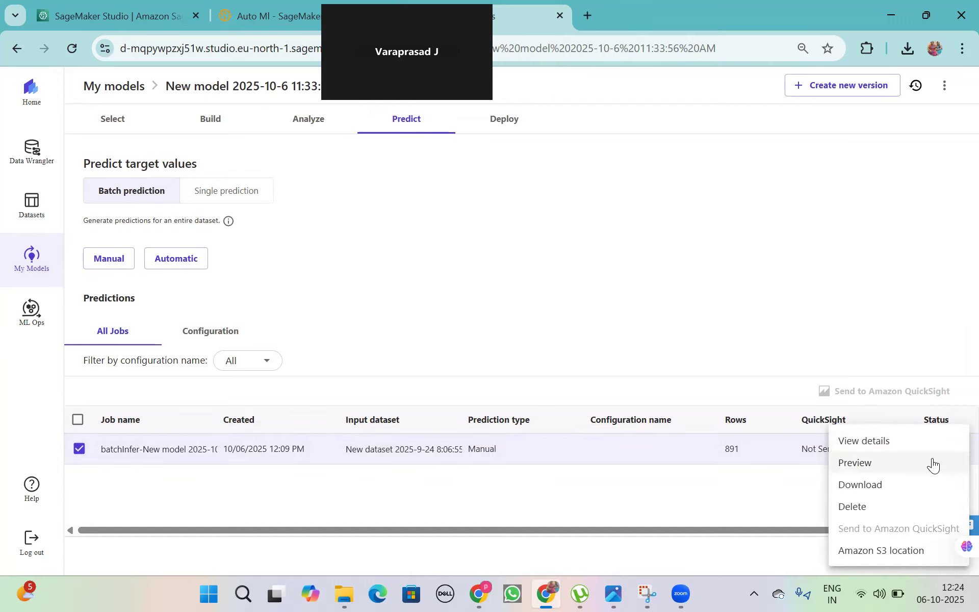
left_click(865, 445)
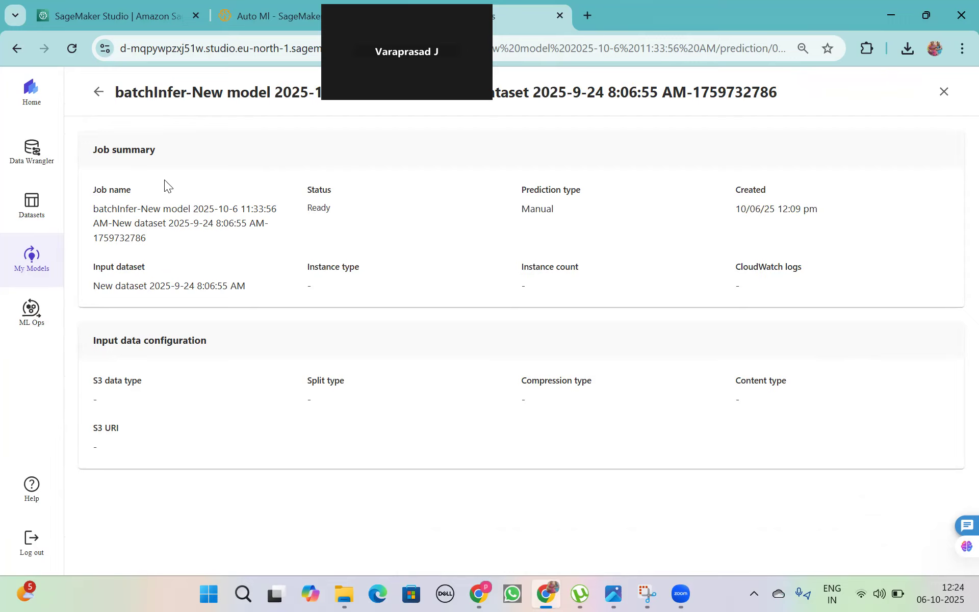
left_click(99, 93)
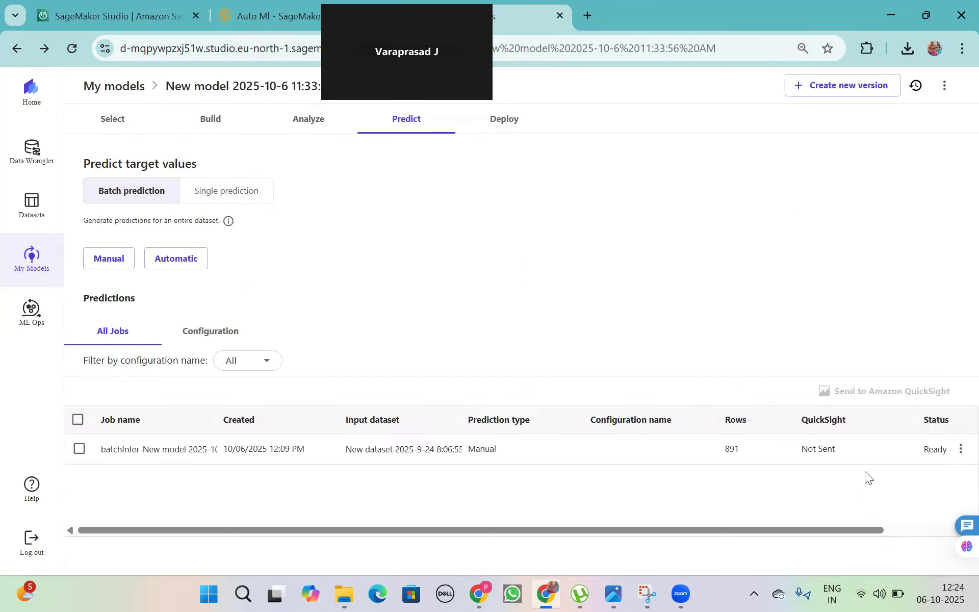
Download the batch prediction results as a CSV file and show the file in its download folder.
left_click(960, 450)
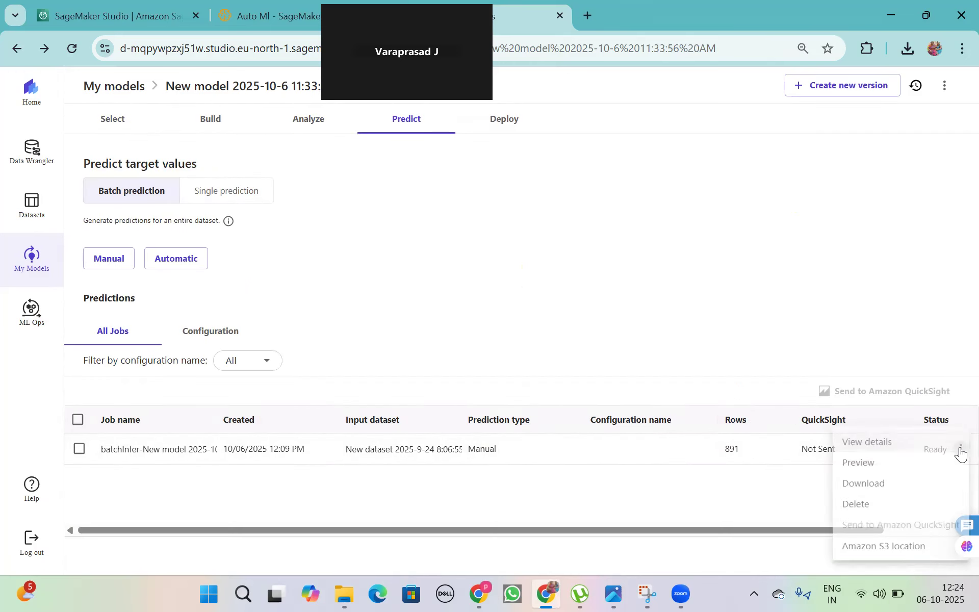
left_click(855, 486)
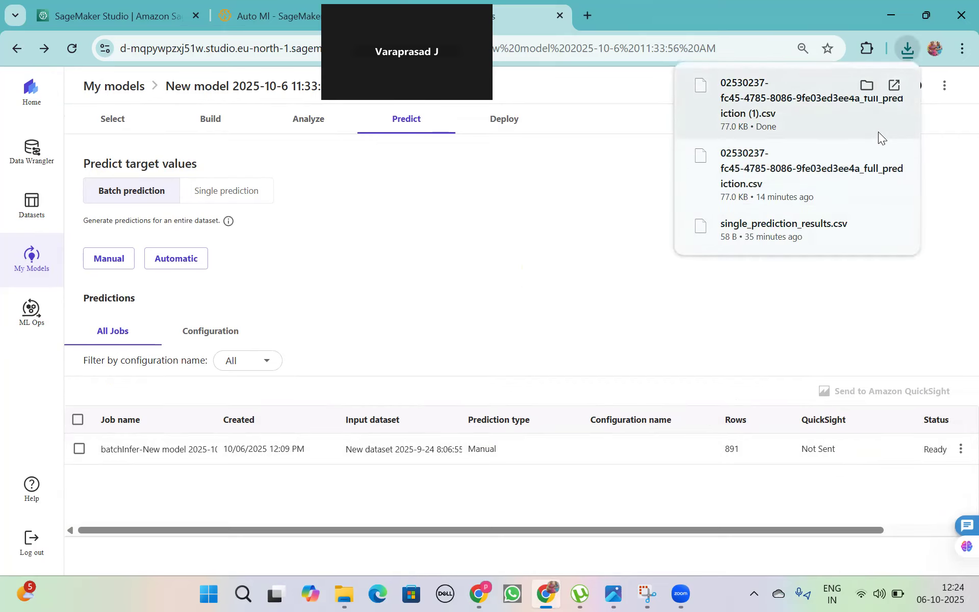
left_click(866, 84)
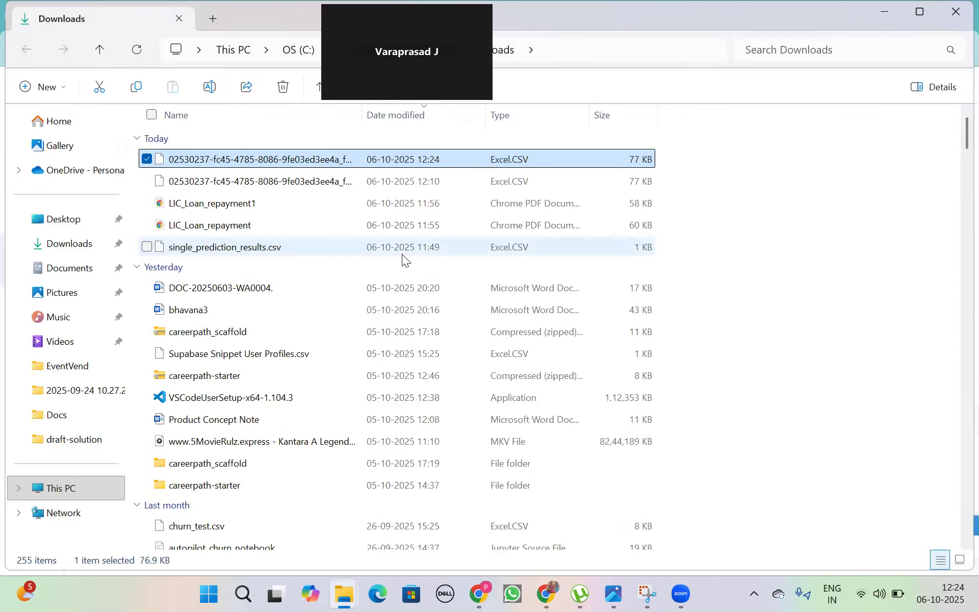
Open the newly downloaded full prediction CSV in Excel just this once and dismiss the data conversion prompt.
double_click(259, 162)
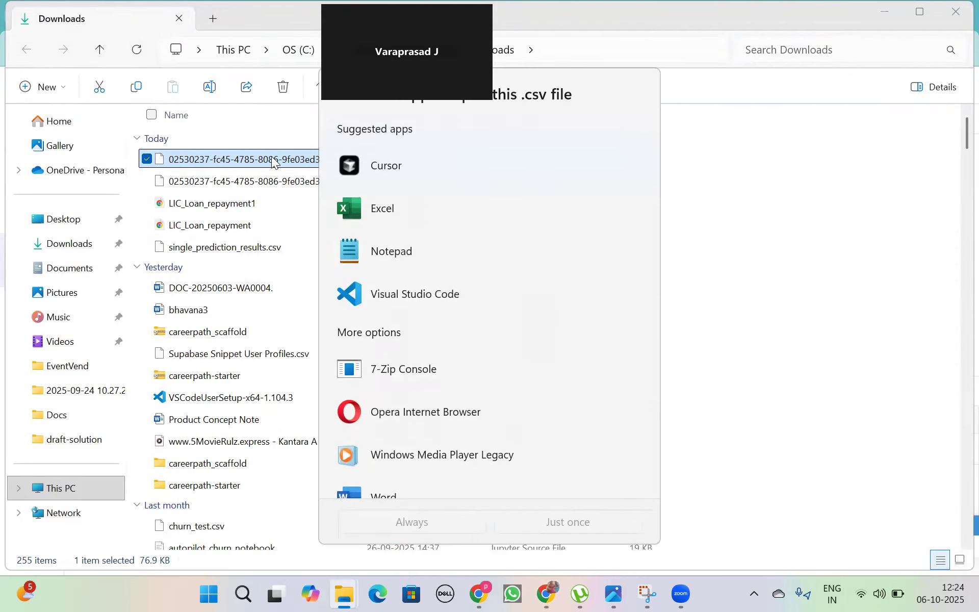
left_click(426, 222)
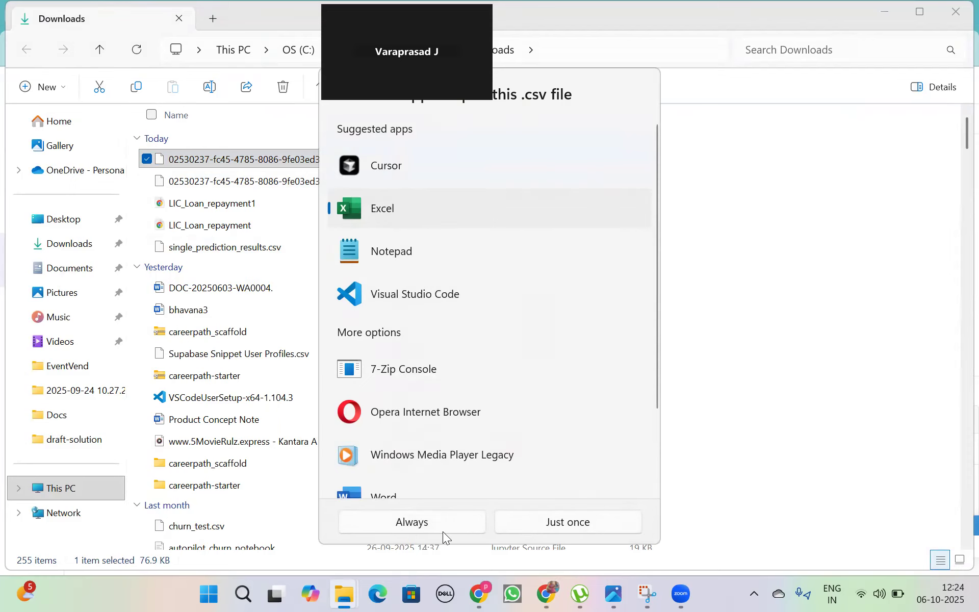
left_click(525, 521)
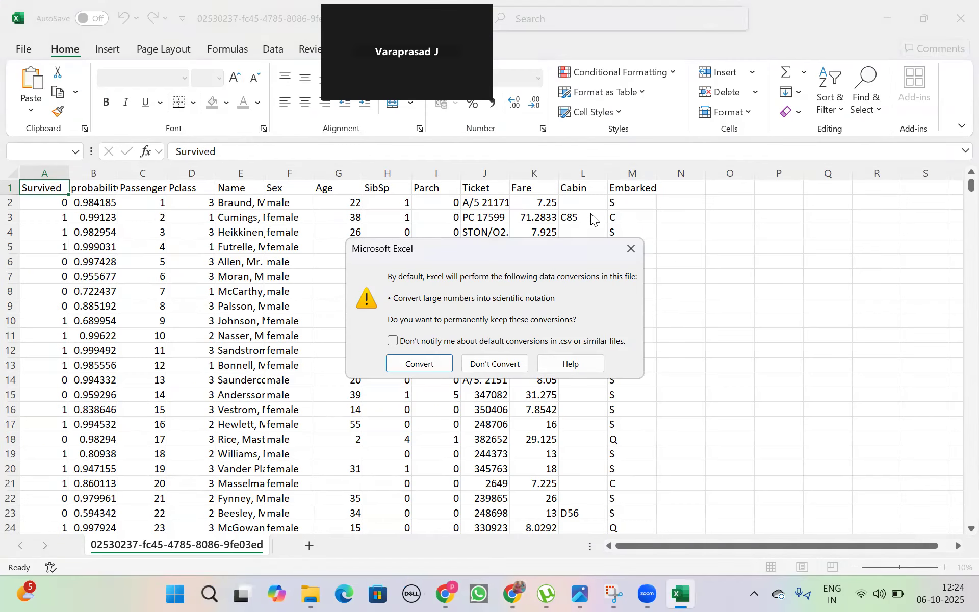
left_click(632, 248)
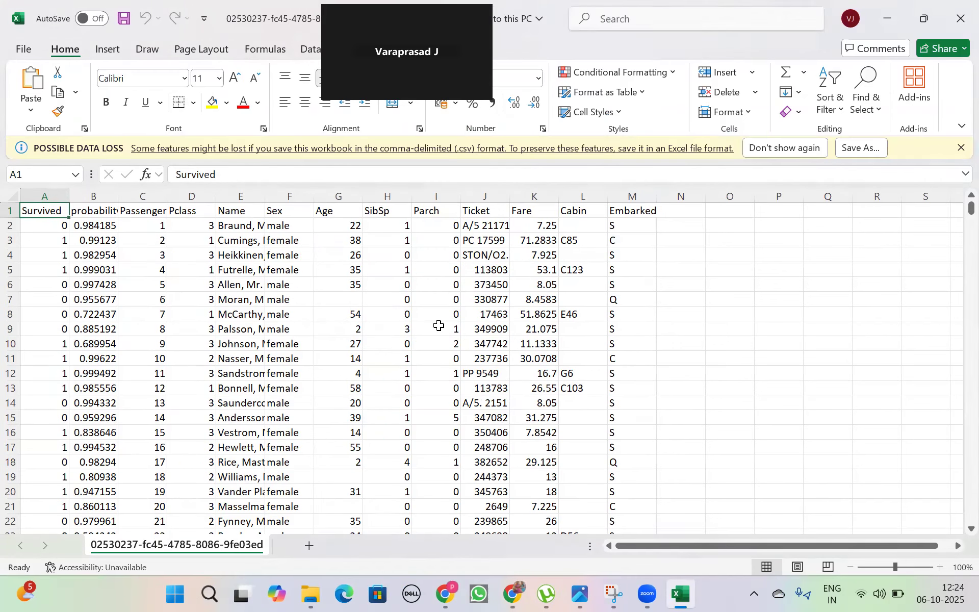
Browse down through the rows of the prediction results and go back to the header row.
left_click(438, 325)
key("Down")
key("Down")
key("Down")
key("Down")
key("Down")
key("Down")
key("Down")
key("Down")
key("Down")
key("Down")
key("Down")
key("Down")
key("Down")
key("Down")
key("Down")
key("Down")
key("Down")
key("Down")
key("Down")
key("Down")
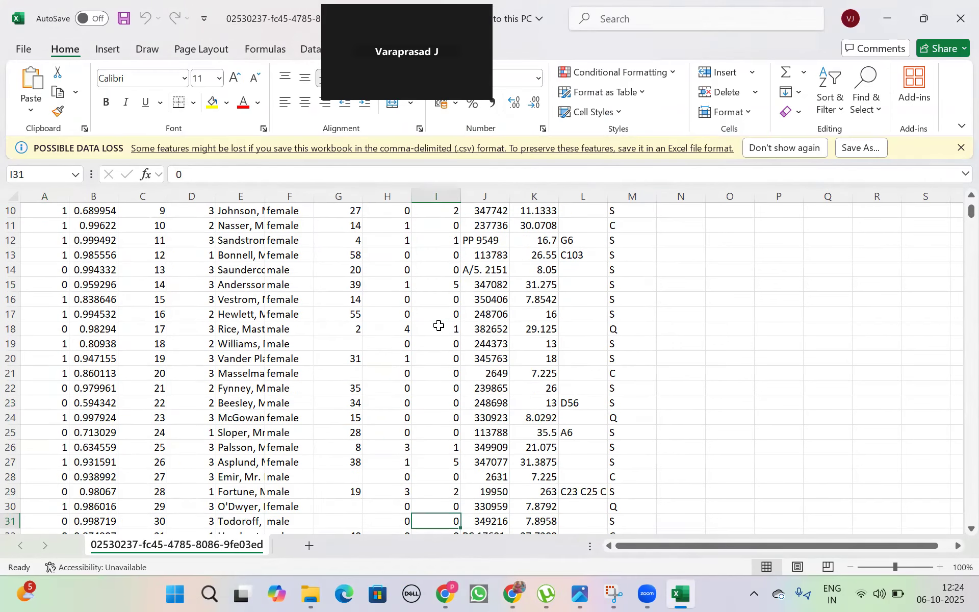
key("Up")
key("Up")
key("Up")
key("Up")
key("Up")
key("Up")
key("Up")
key("Up")
key("Up")
key("Up")
key("Up")
key("Up")
key("Up")
key("Up")
key("Up")
key("Up")
key("Up")
key("Up")
key("Up")
key("Up")
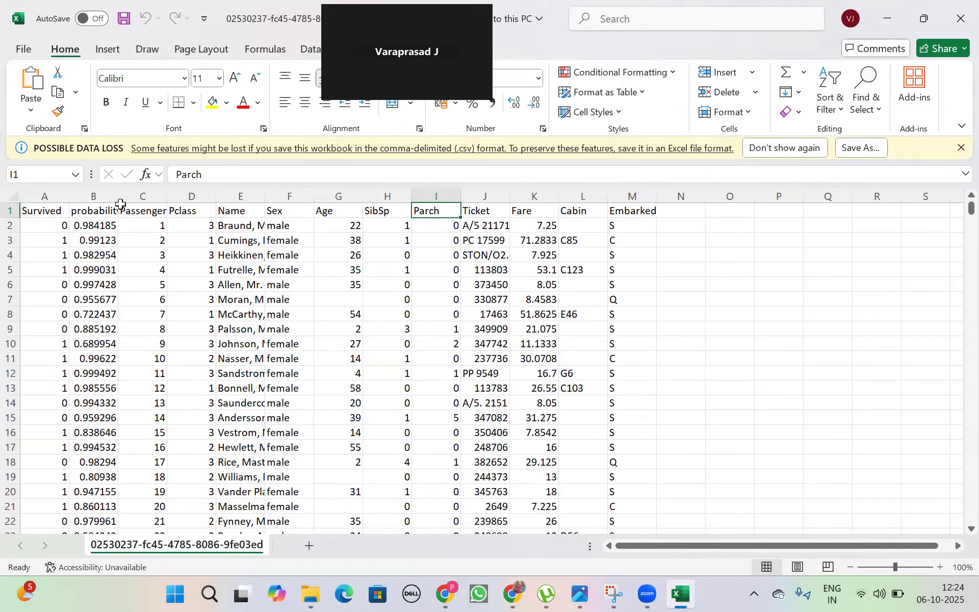
Widen the probability column to show its full values and go through the predicted Survived values row by row.
left_click_drag(116, 201, 189, 201)
left_click(154, 246)
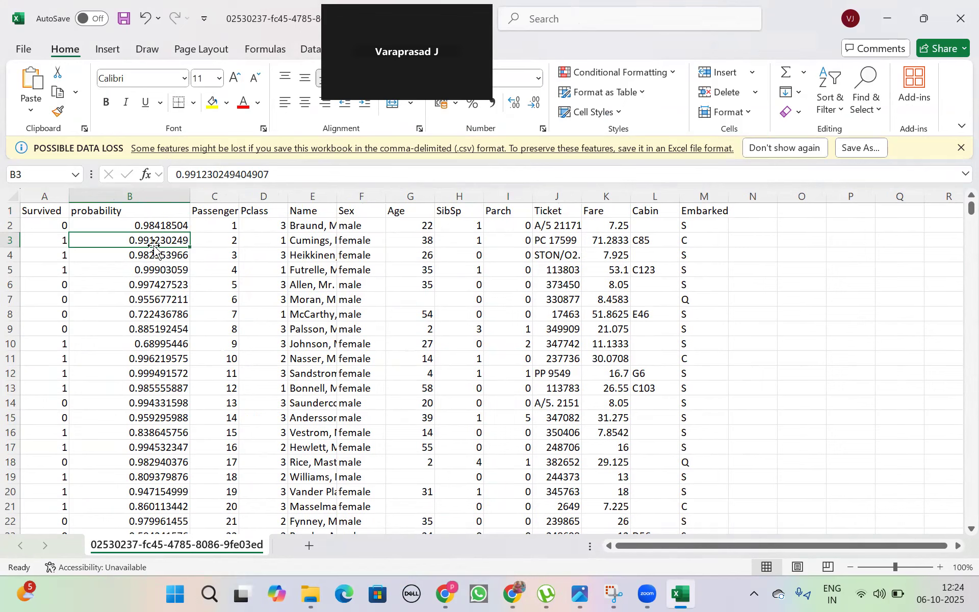
key("Left")
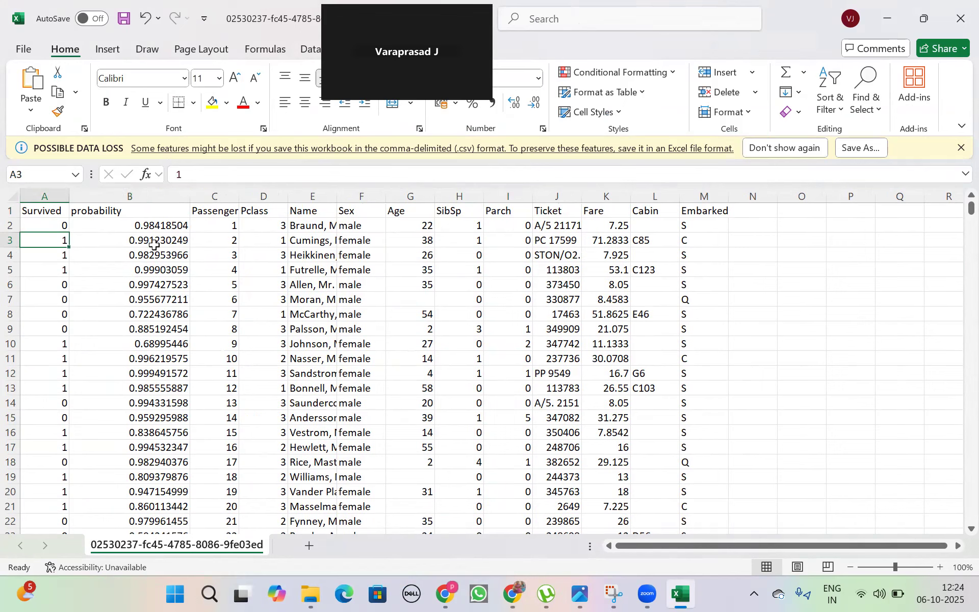
key("Up")
key("Down")
key("Down")
key("Down")
key("Down")
key("Down")
key("Down")
key("Down")
key("Down")
key("Down")
key("Down")
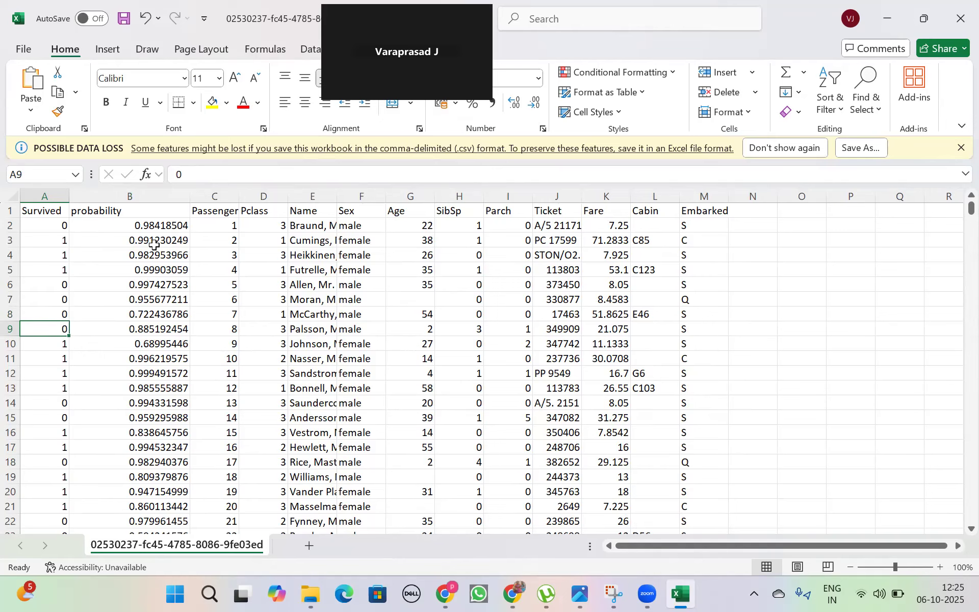
Go through the passenger records in the Name column down to row 72, alongside their predicted Survived and probability values.
key("Right")
key("Right")
key("Right")
key("Right")
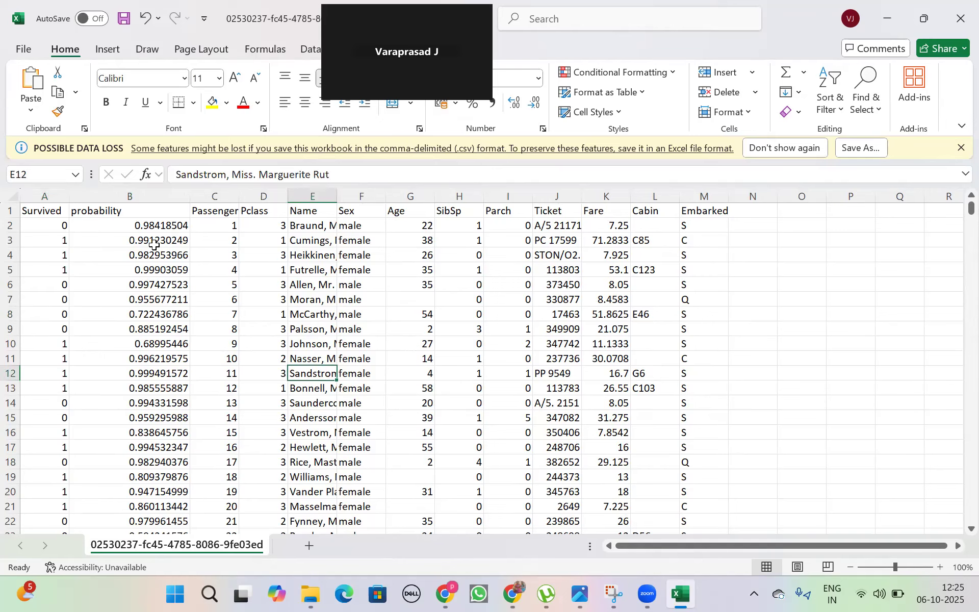
key("Down")
key("Down")
key("Down")
key("Down")
key("Down")
key("Down")
key("Down")
key("Down")
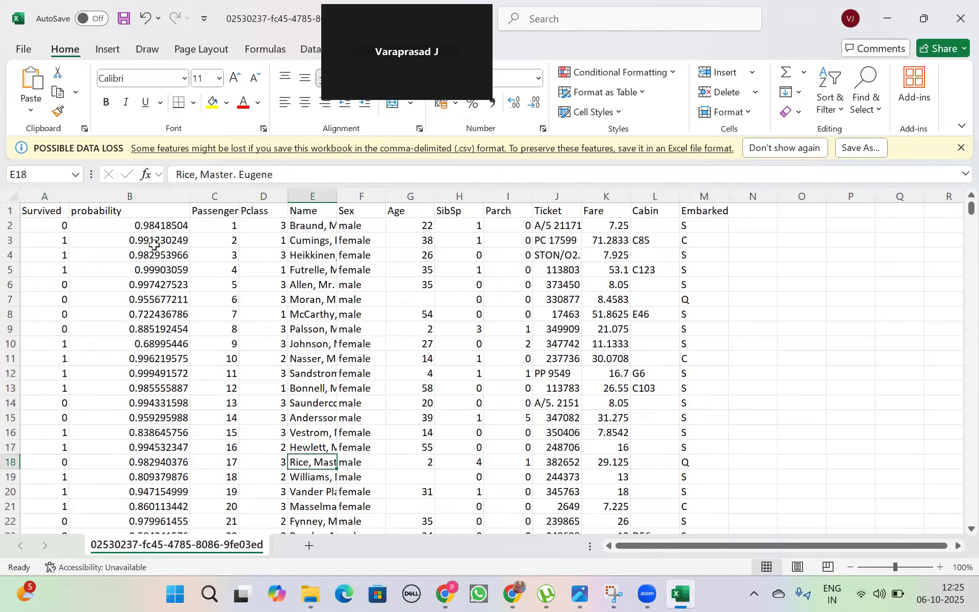
key("Down")
key("Down")
key("Down")
key("Down")
key("Down")
key("Down")
key("Down")
key("Down")
key("Down")
key("Down")
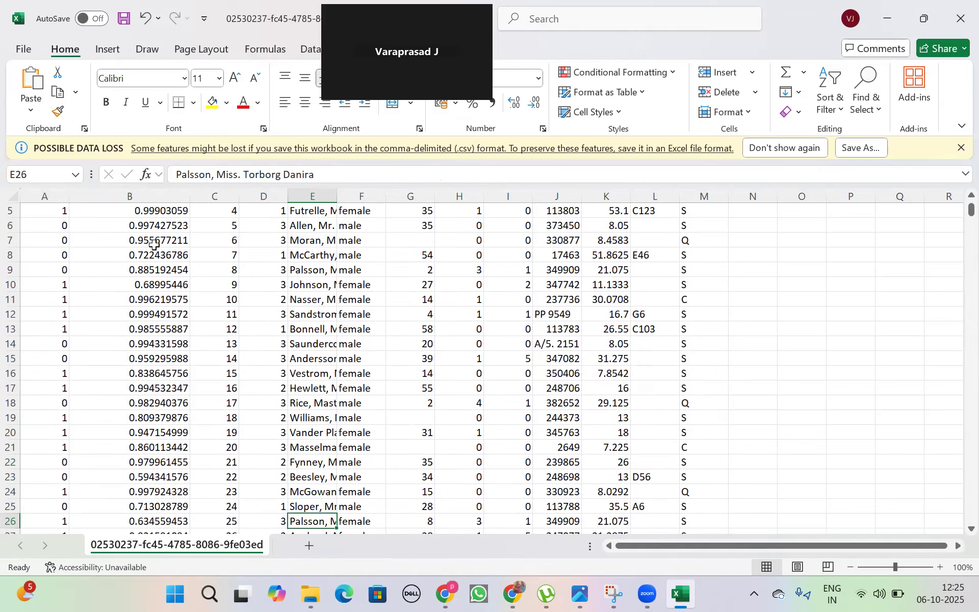
key("Down")
key("Down")
key("Down")
key("Down")
key("Down")
key("Down")
key("Down")
key("Down")
key("Down")
key("Down")
key("Down")
key("Down")
key("Down")
key("Down")
key("Down")
key("Down")
key("Down")
key("Down")
key("Down")
key("Down")
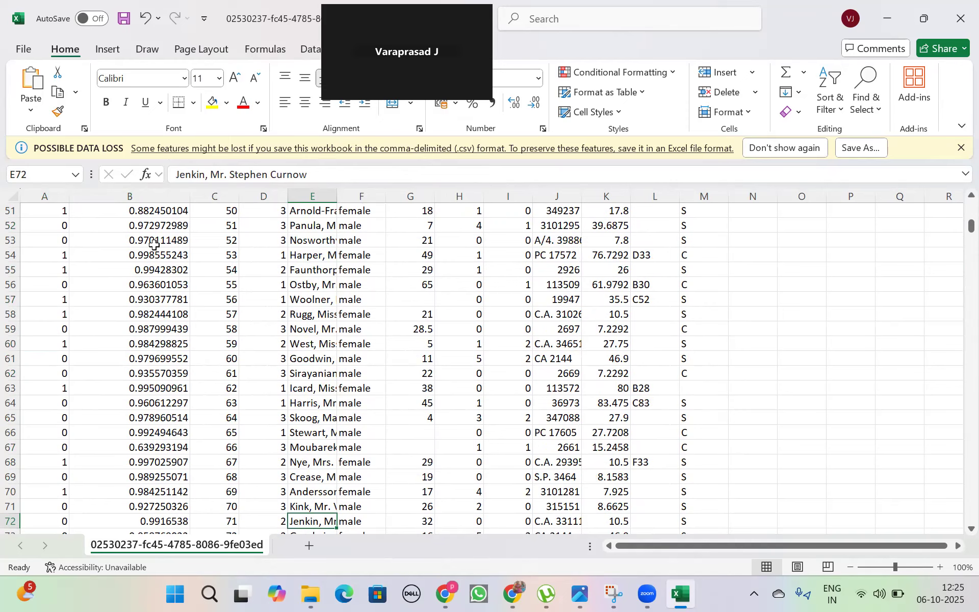
Put the results workbook and Downloads folder aside, switch back to SageMaker Canvas in Chrome, and show the model's deployments.
left_click(895, 14)
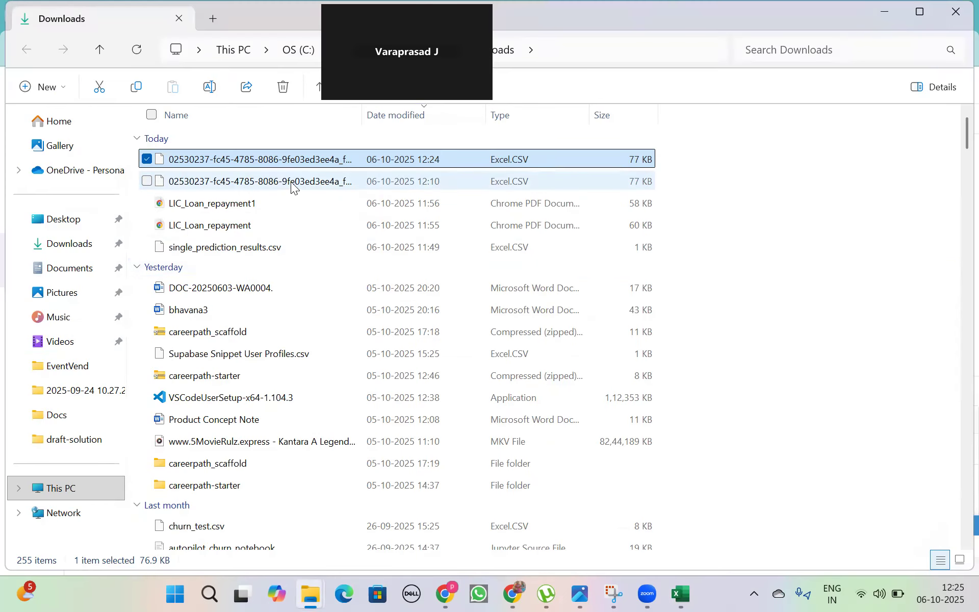
left_click(879, 11)
key("alt+Tab")
key("alt+Tab")
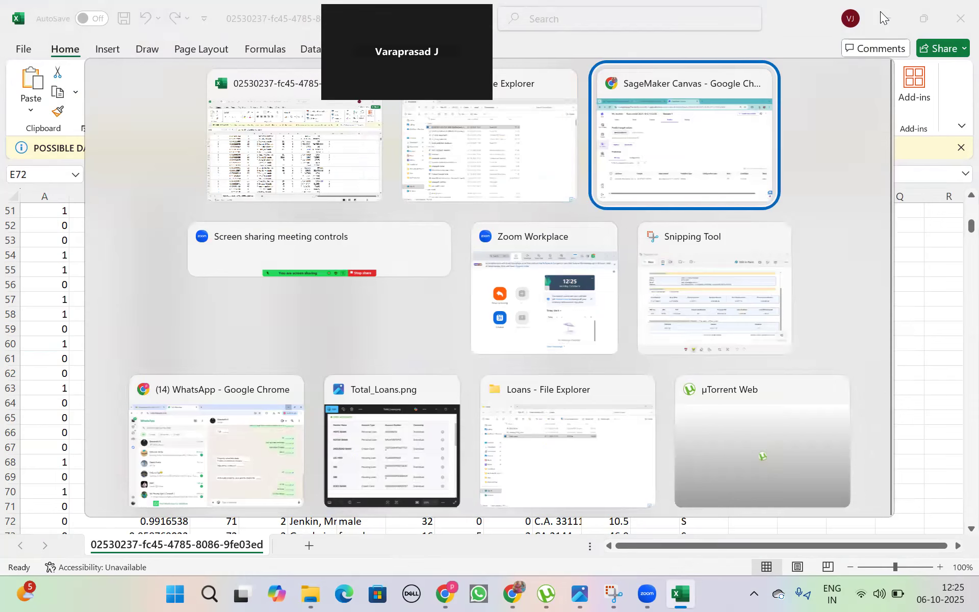
left_click(672, 184)
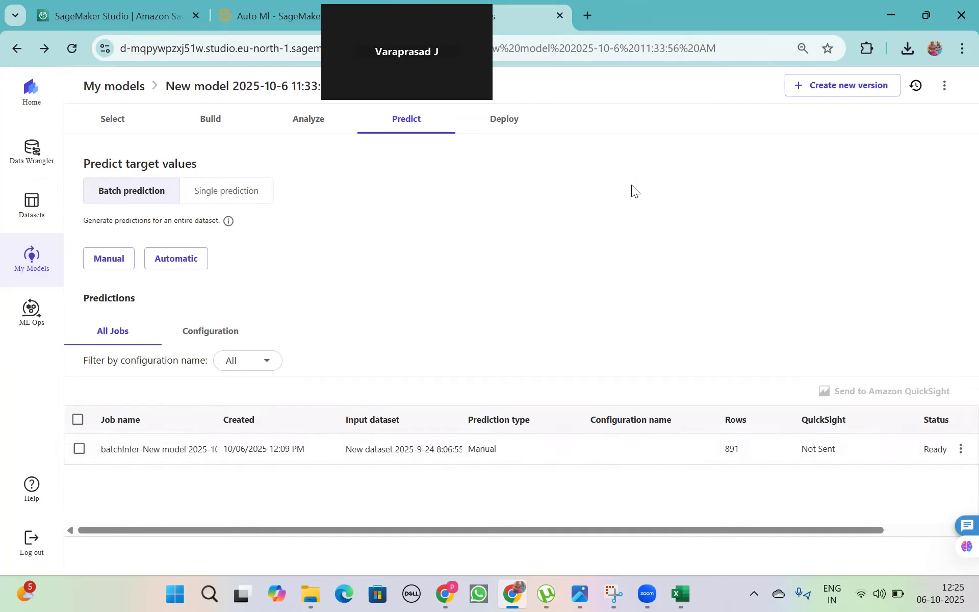
left_click(503, 123)
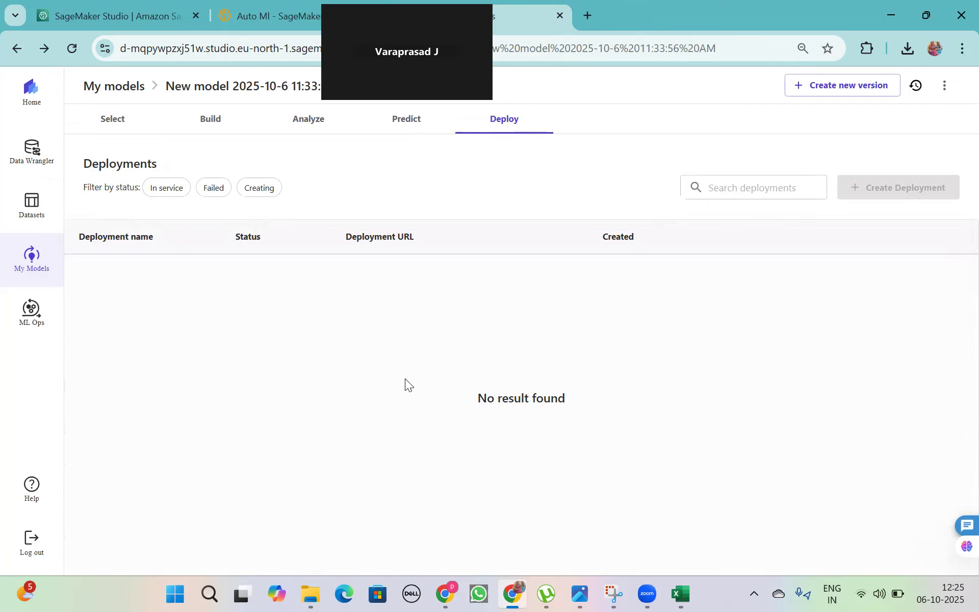